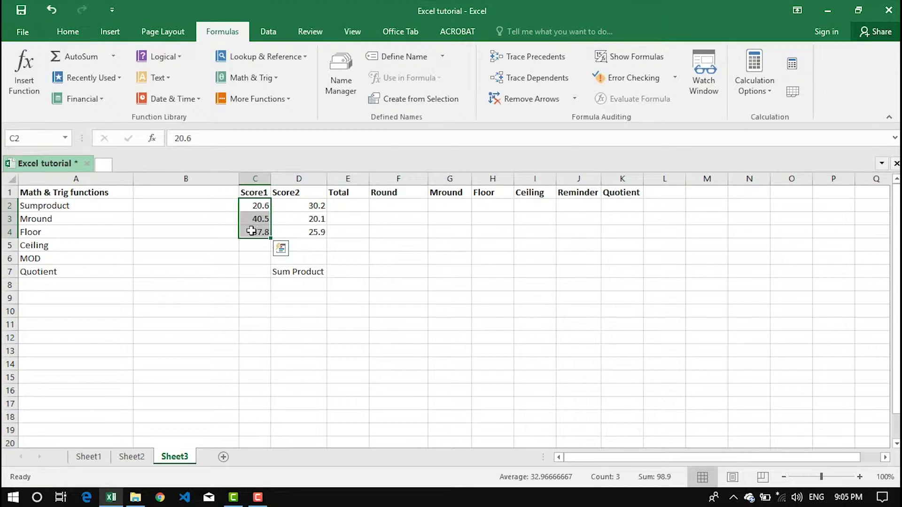
Calculate the Total for each row by entering =C2*D2 in E2 and filling the formula down to E4
drag(292, 203, 296, 233)
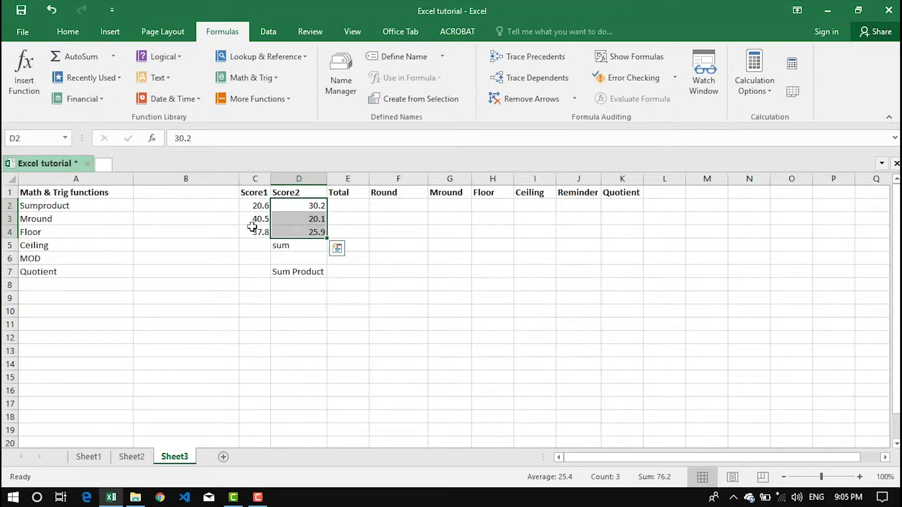
click(345, 272)
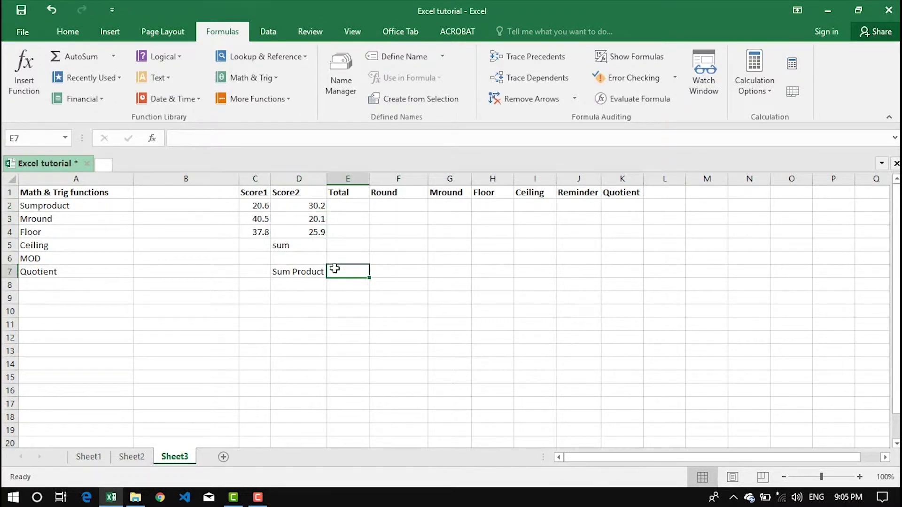
click(340, 205)
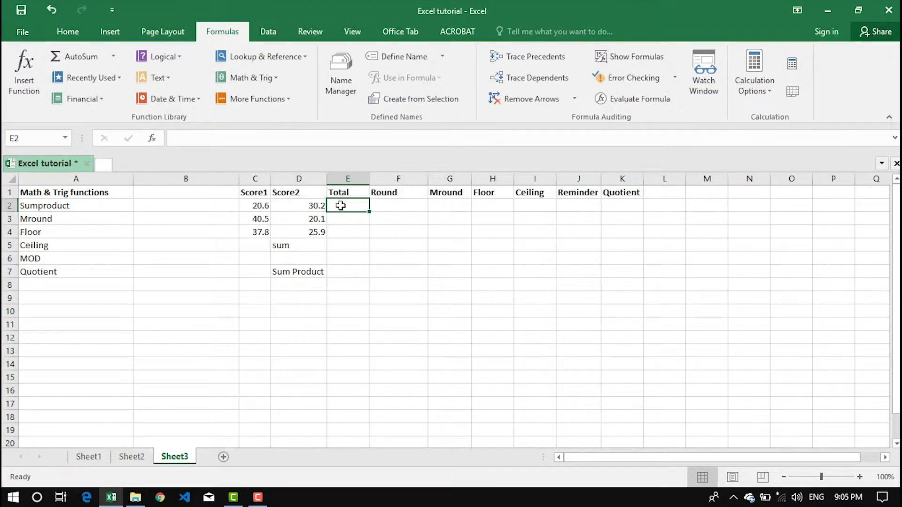
text(=)
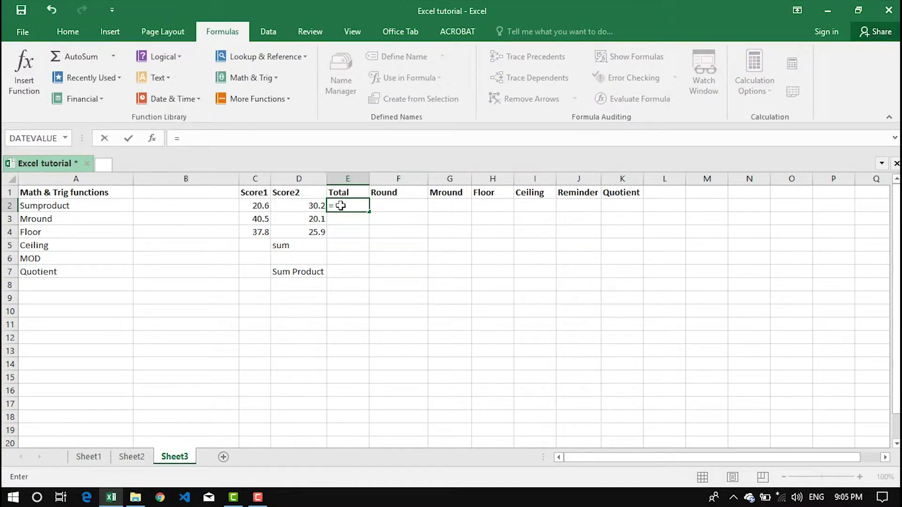
click(245, 206)
text(*)
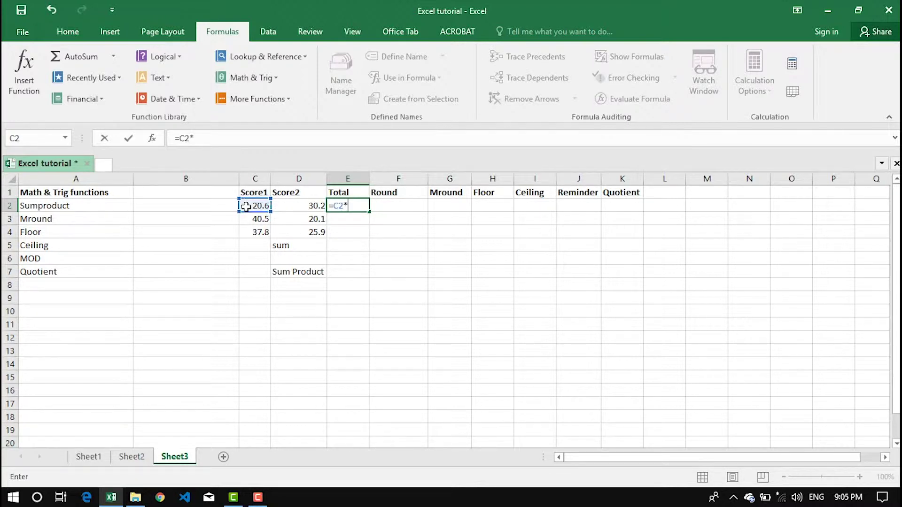
click(288, 209)
key(Return)
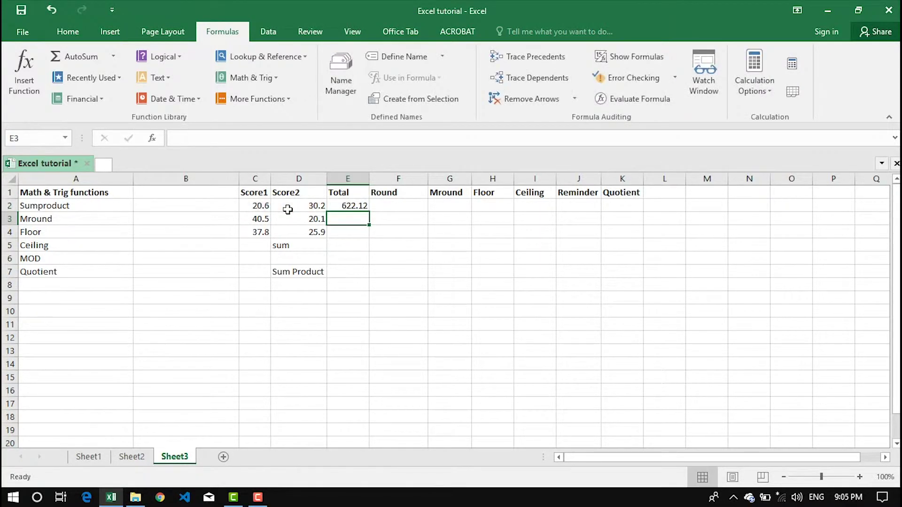
click(346, 205)
drag(371, 212, 371, 237)
Add up the three row totals in E5 with a SUM formula over E2:E4
click(330, 249)
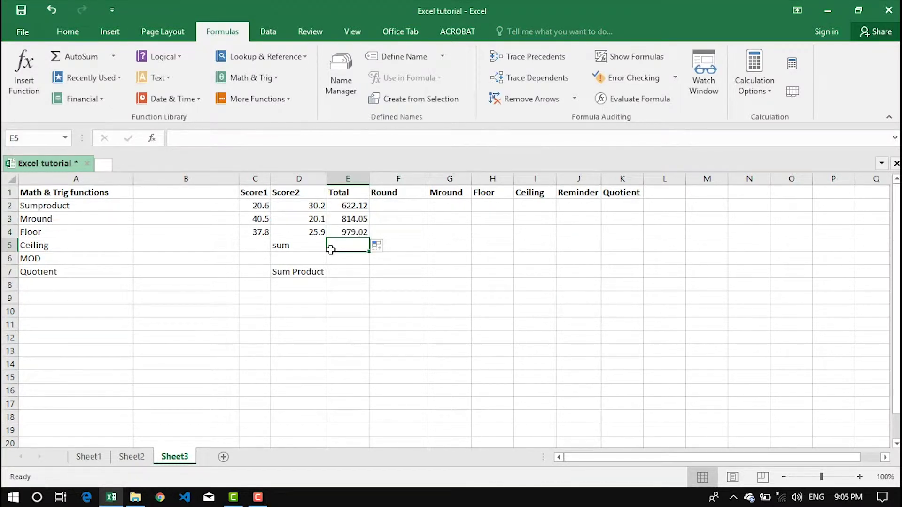
text(=sum)
key(Tab)
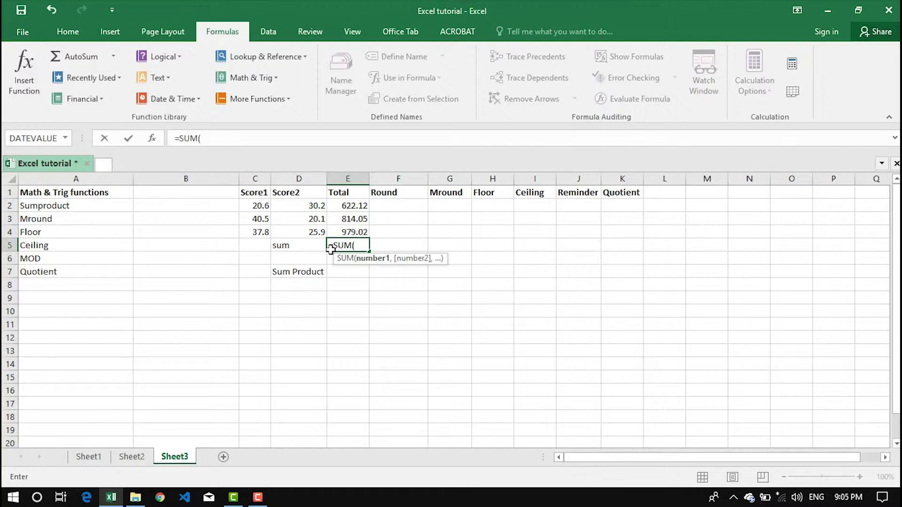
drag(352, 206, 354, 230)
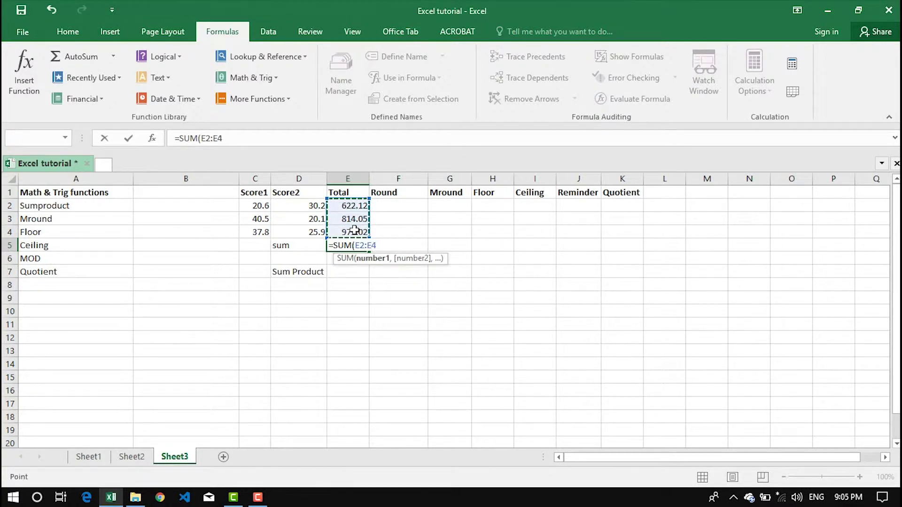
key(Return)
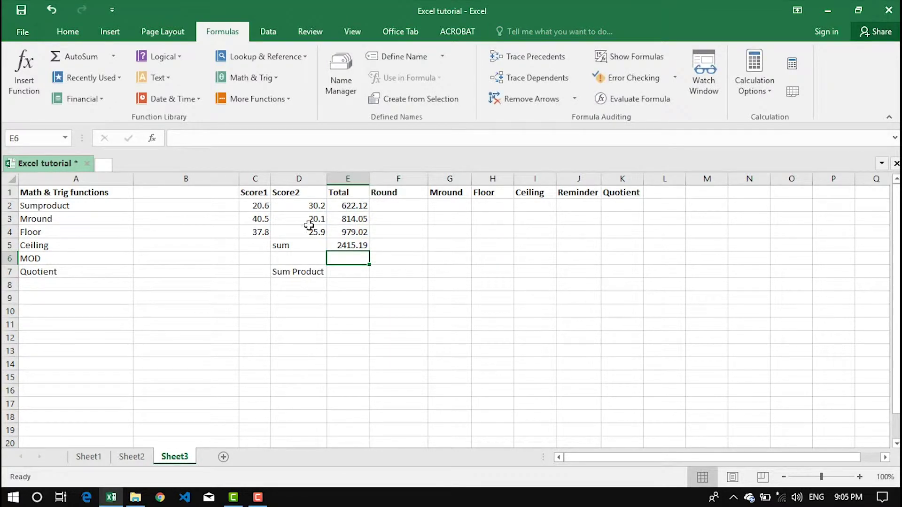
Enter =SUMPRODUCT(C2:C4,D2:D4) in E7, beside the Sum Product label
click(346, 271)
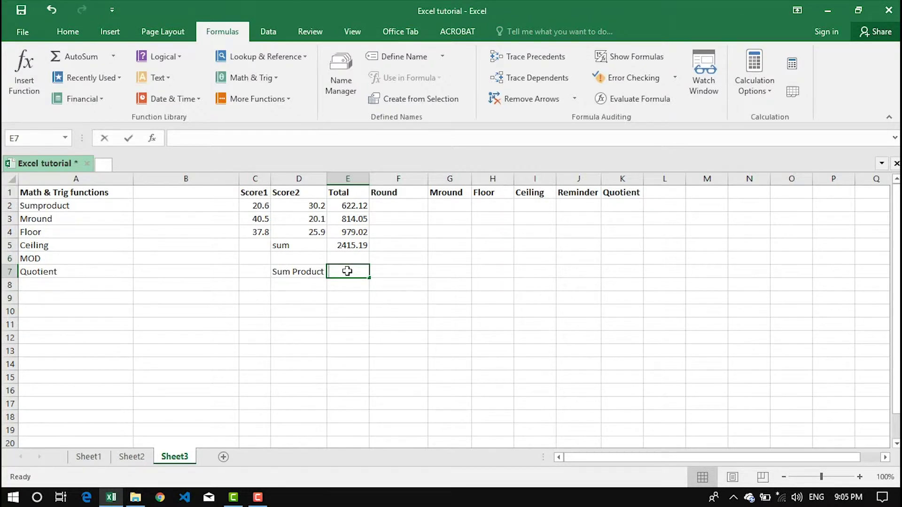
text(=sumpr)
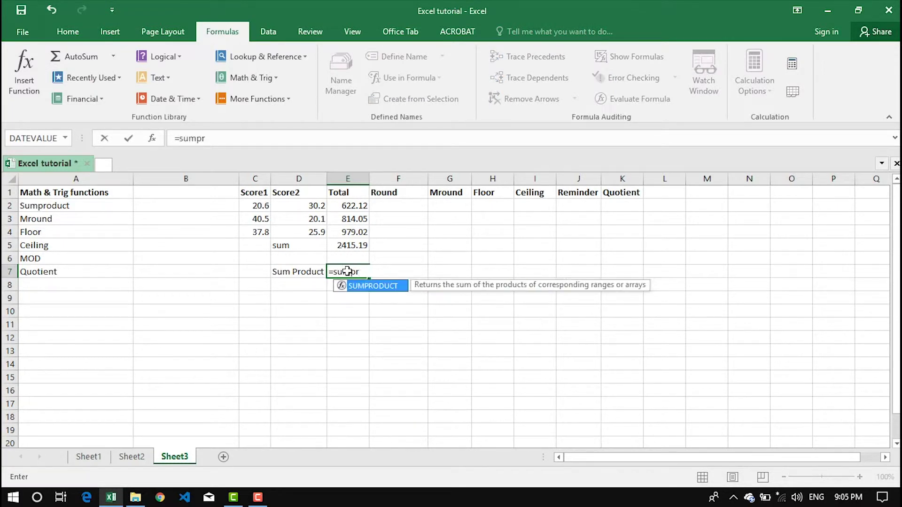
key(Tab)
drag(256, 205, 256, 227)
text(,)
drag(298, 205, 301, 230)
text())
key(Return)
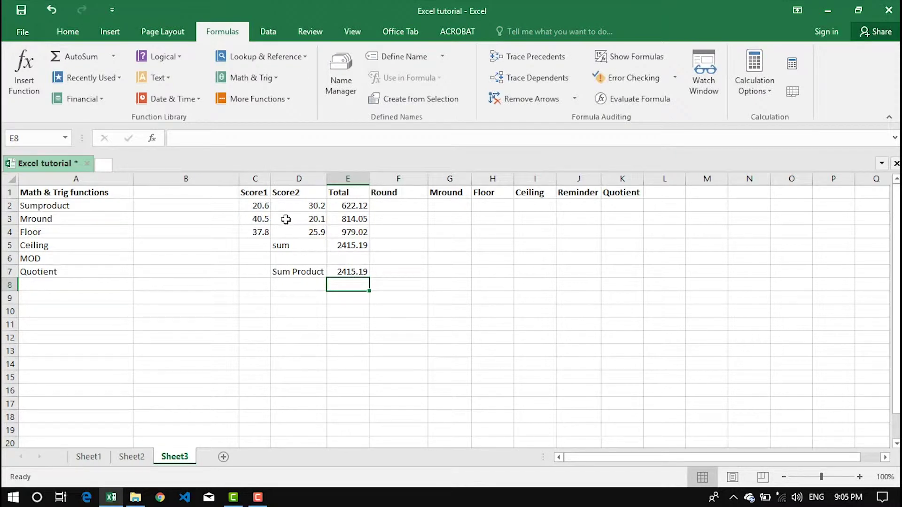
click(346, 271)
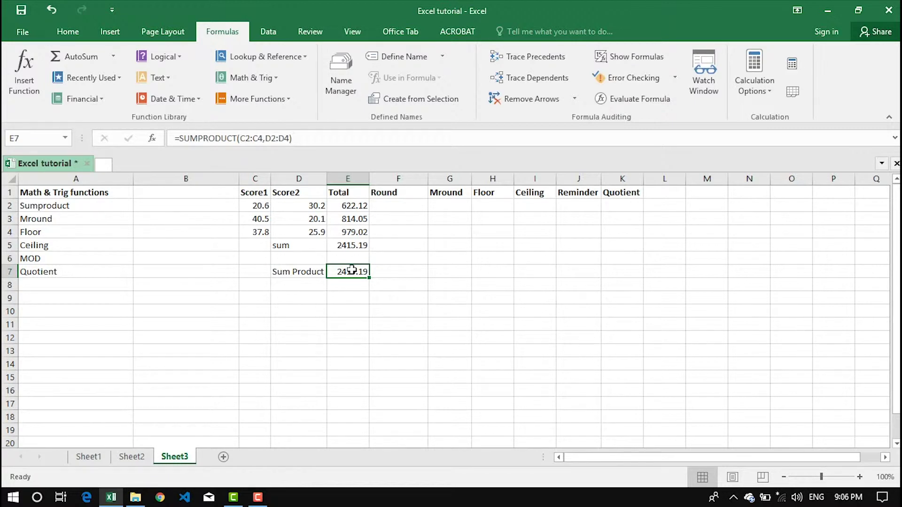
Round the first total to zero decimal places by entering =ROUND(E2,0) in F2
click(393, 207)
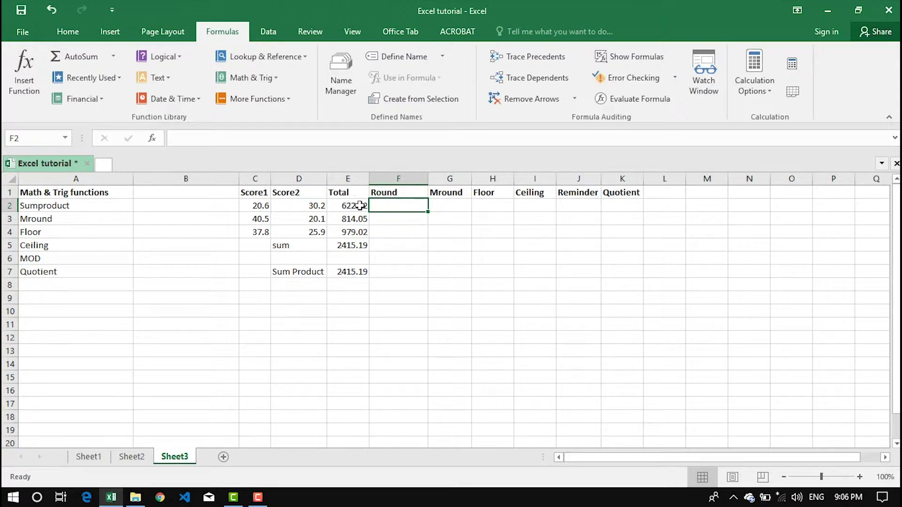
drag(354, 207, 354, 246)
click(386, 208)
text(=round)
key(Tab)
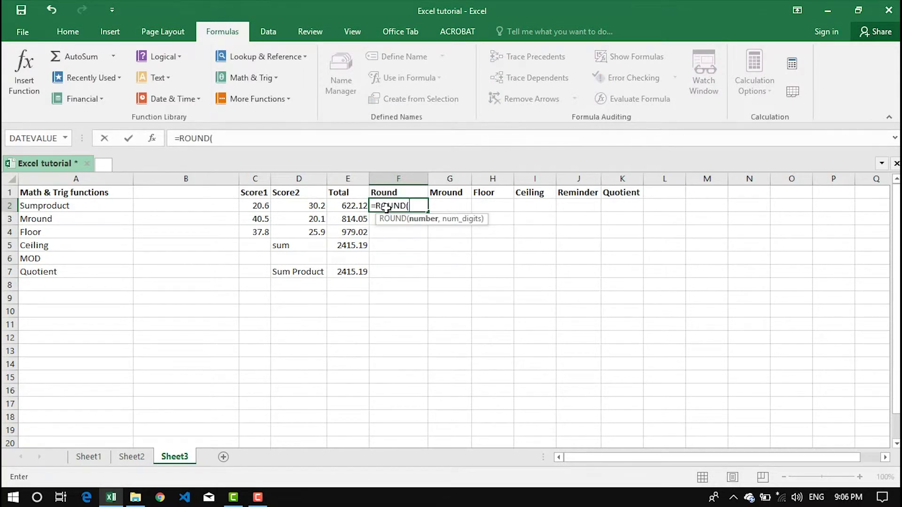
click(346, 207)
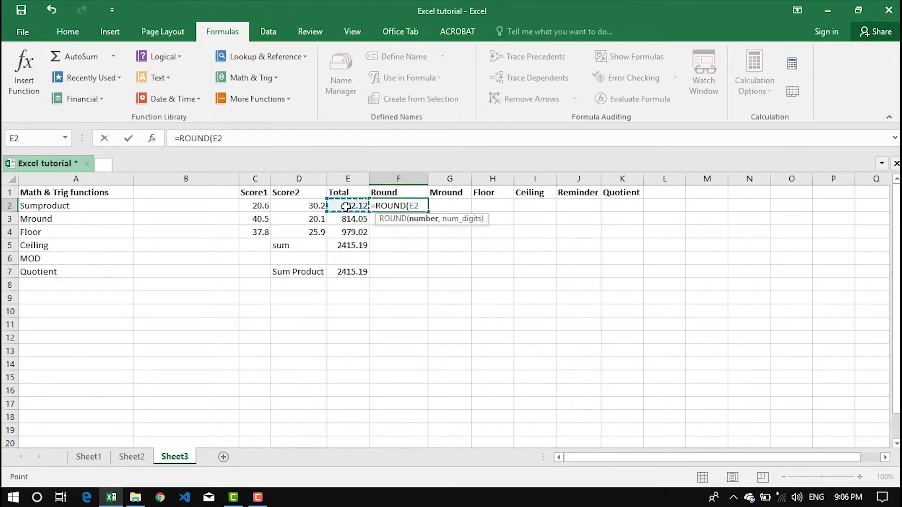
text(,)
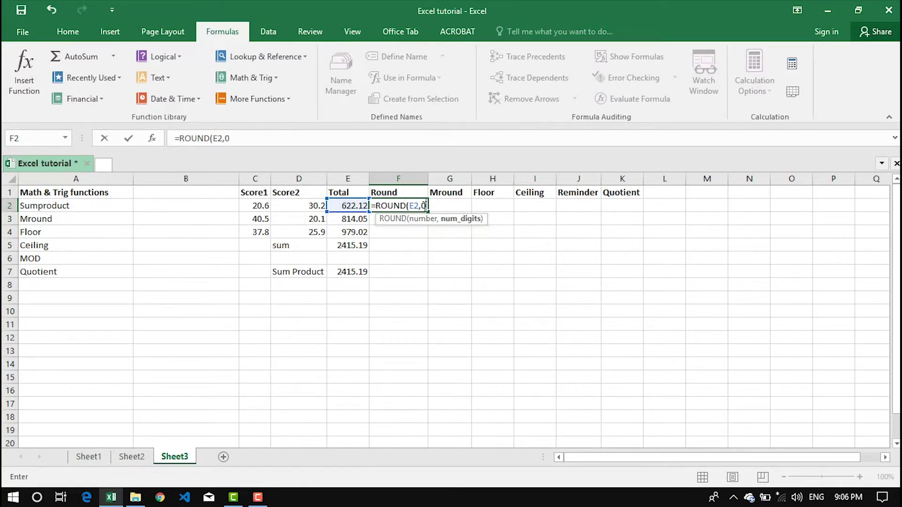
text(0))
key(Return)
Fill the ROUND formula from F2 down to F4
click(404, 203)
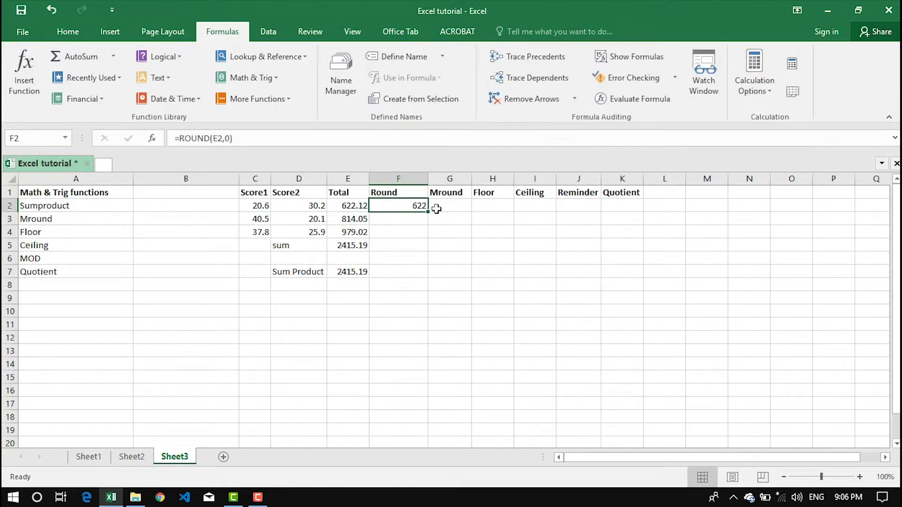
drag(428, 212, 429, 234)
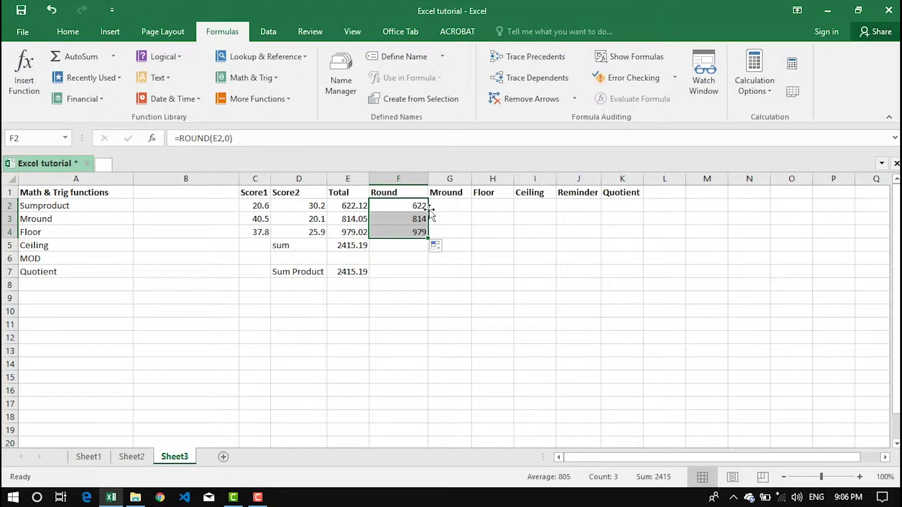
click(390, 206)
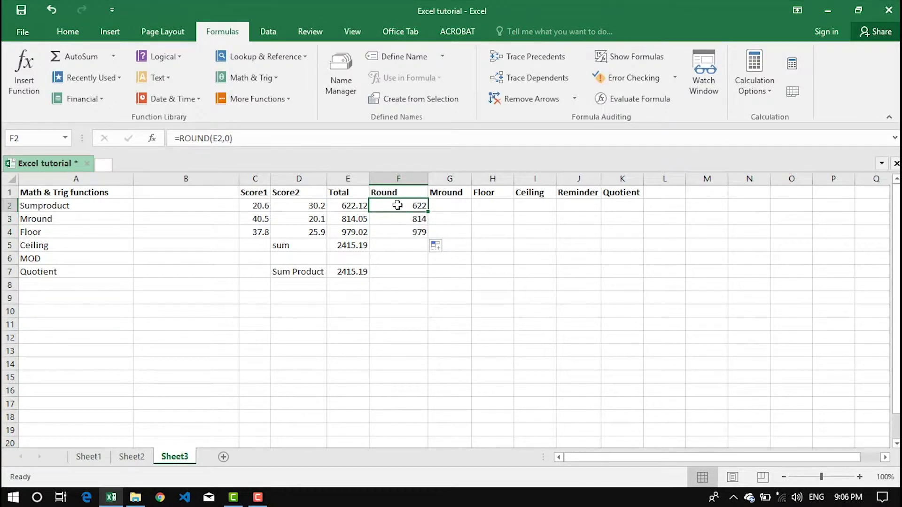
drag(397, 207, 400, 232)
Round the totals to a multiple of 1 by entering =MROUND(E2,1) in G2 and filling it down to G4
click(446, 208)
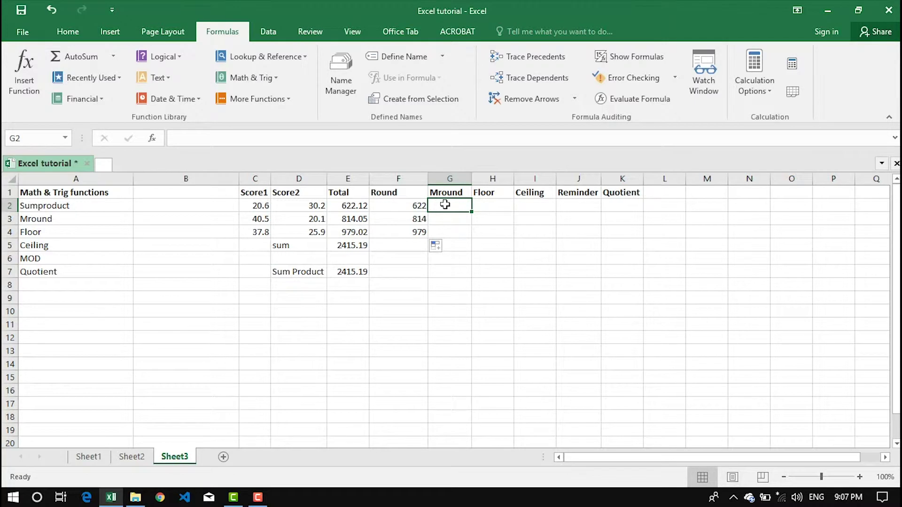
text(=mroun)
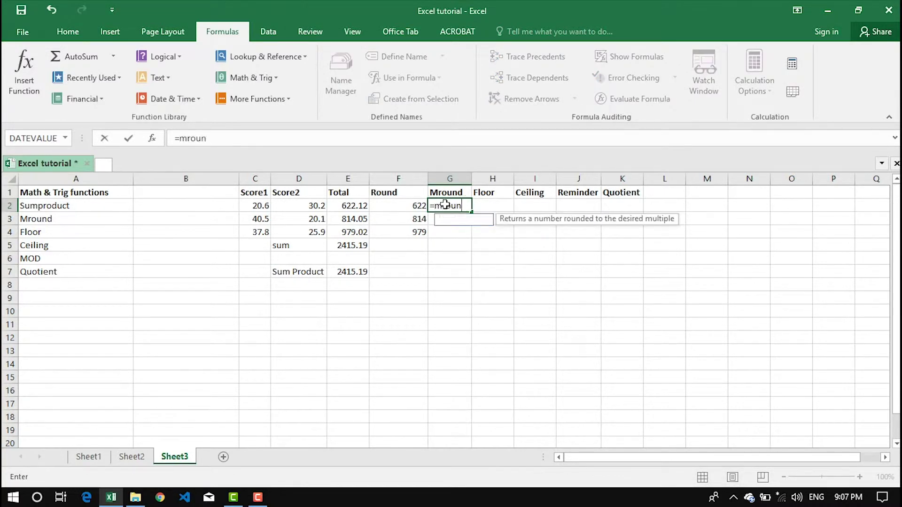
text(d)
key(Tab)
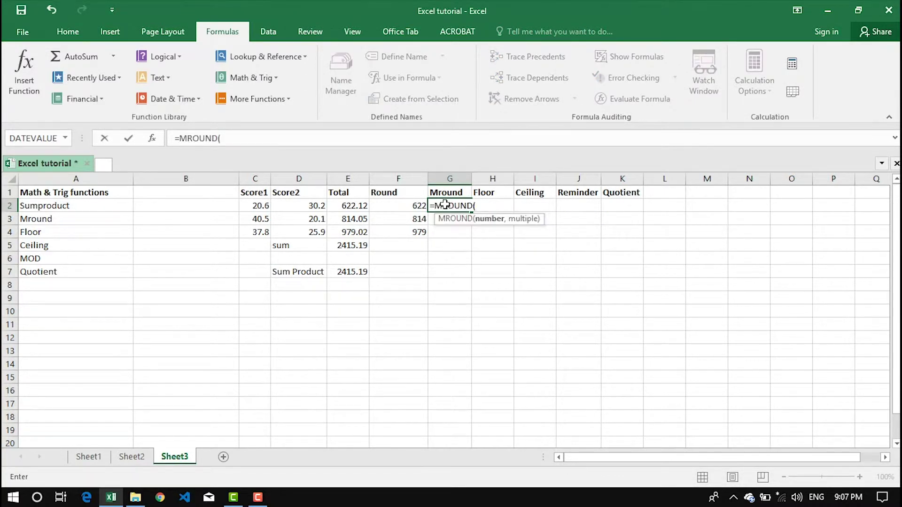
click(350, 206)
text(,)
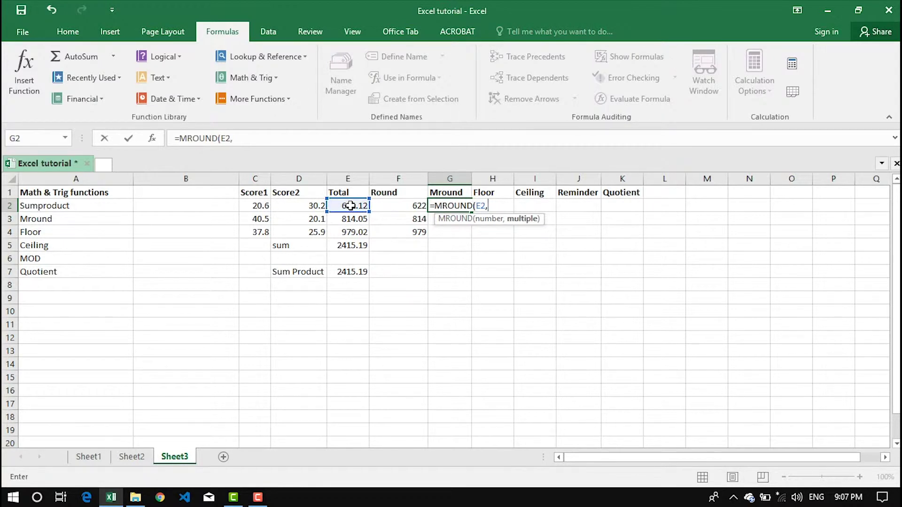
text(1))
key(Return)
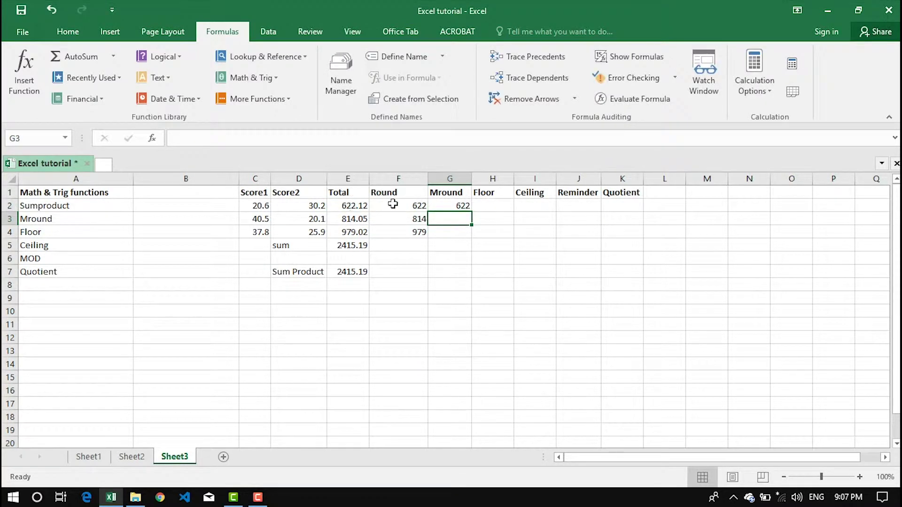
click(448, 204)
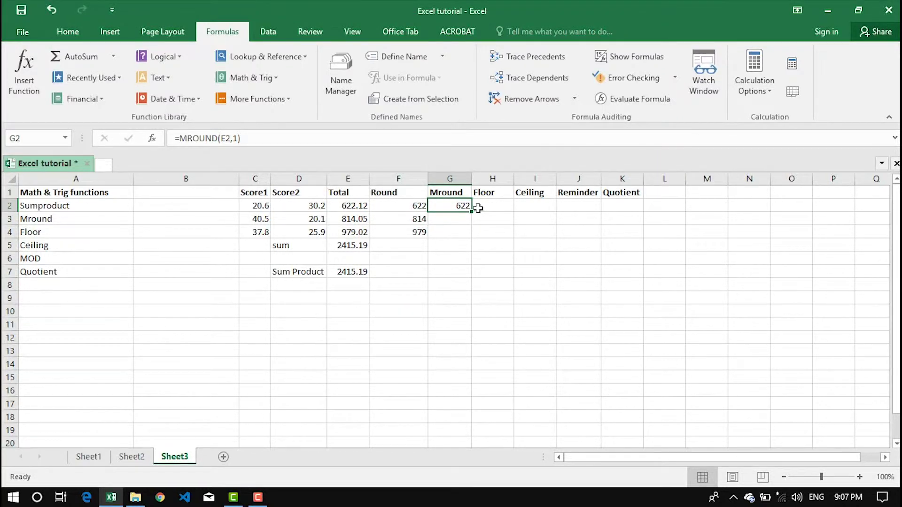
drag(472, 212, 472, 237)
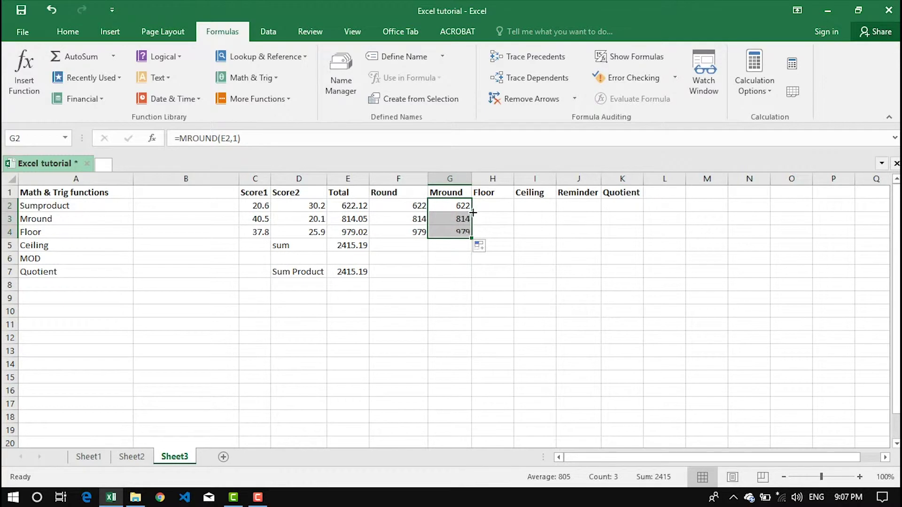
Replace the formula in G2 with =MROUND(E2,5) to round the first total to a multiple of 5
click(444, 206)
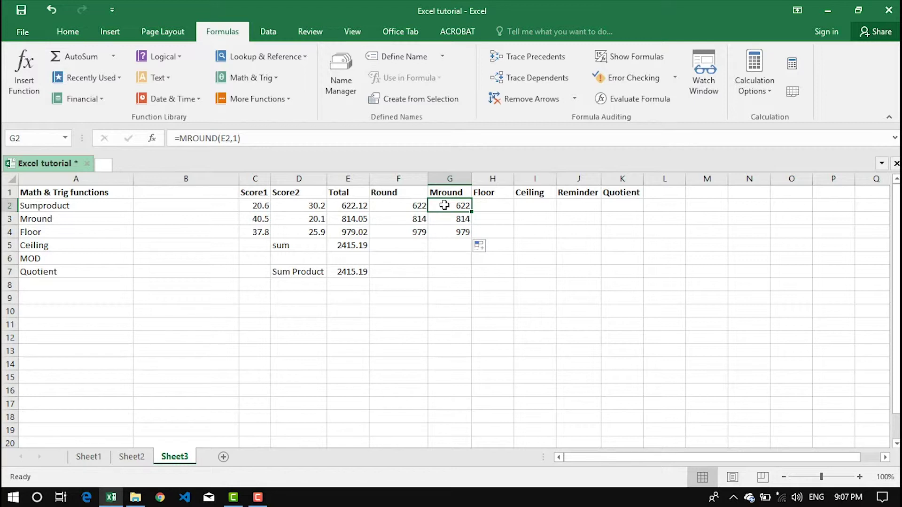
text(=m)
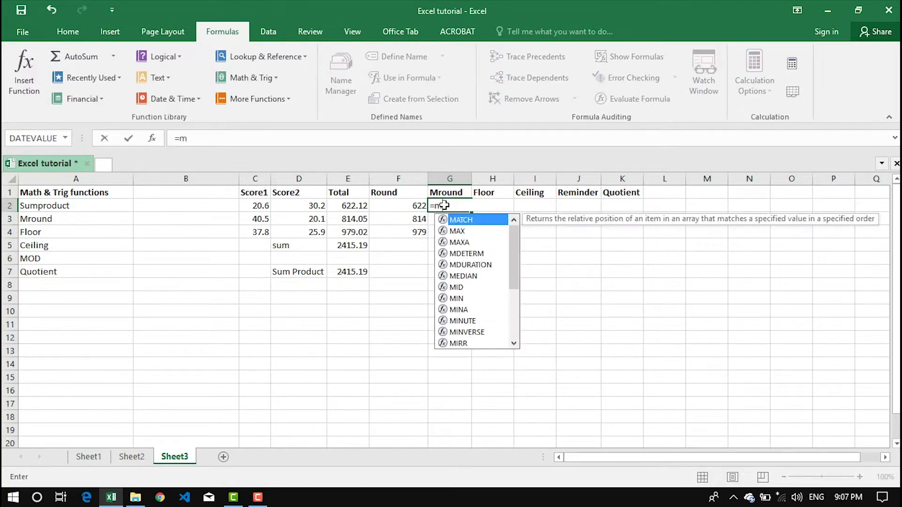
text(round)
key(Tab)
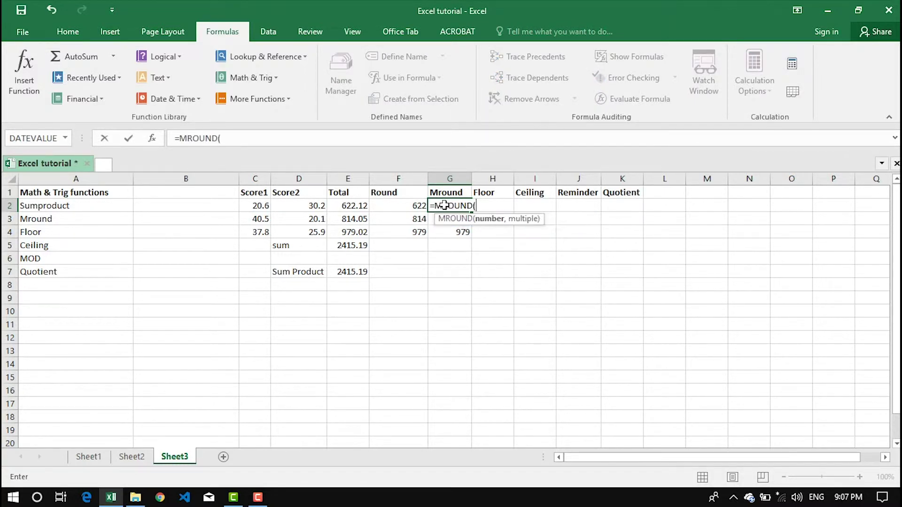
click(349, 202)
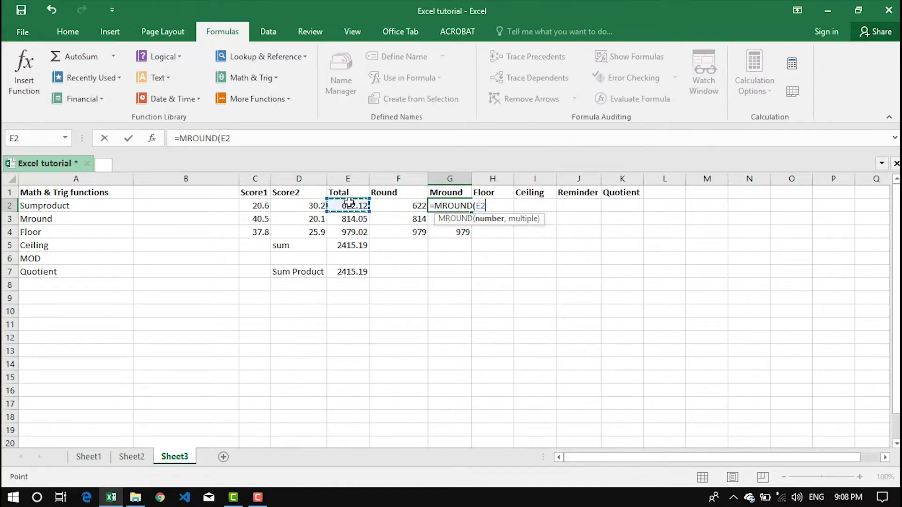
text(,)
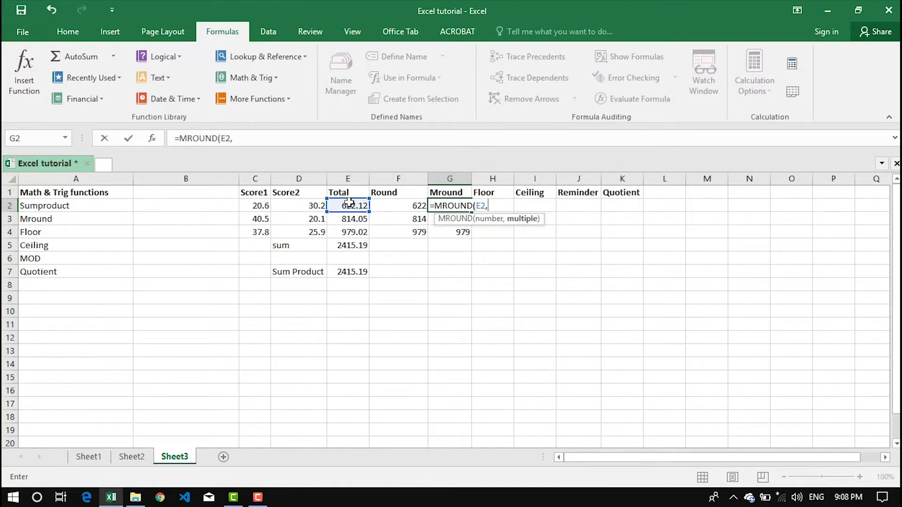
text(5))
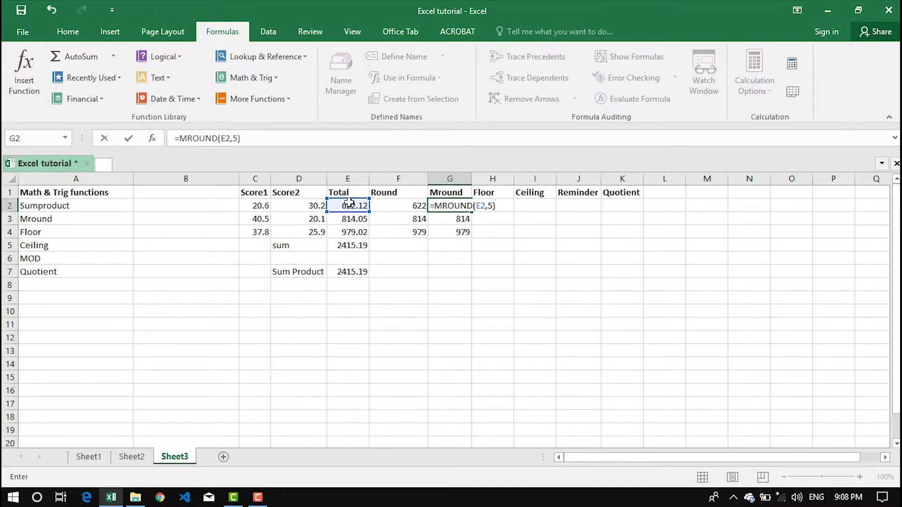
key(Return)
click(445, 203)
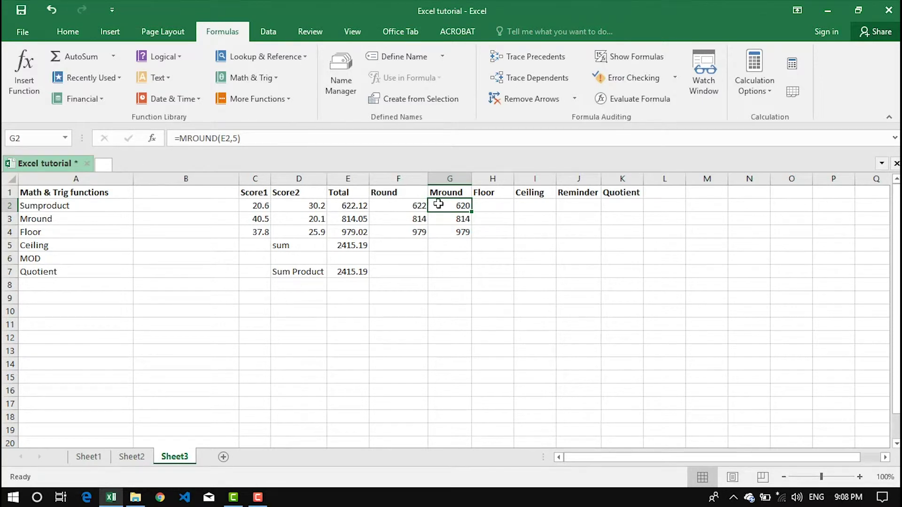
Fill the multiple-of-5 MROUND formula from G2 down to G4 and check the formulas in G3 and G4
double_click(471, 211)
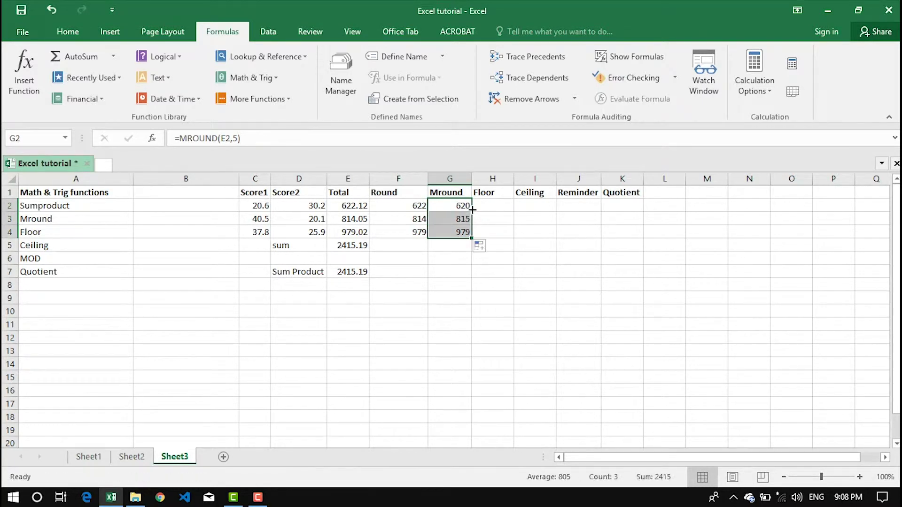
click(450, 220)
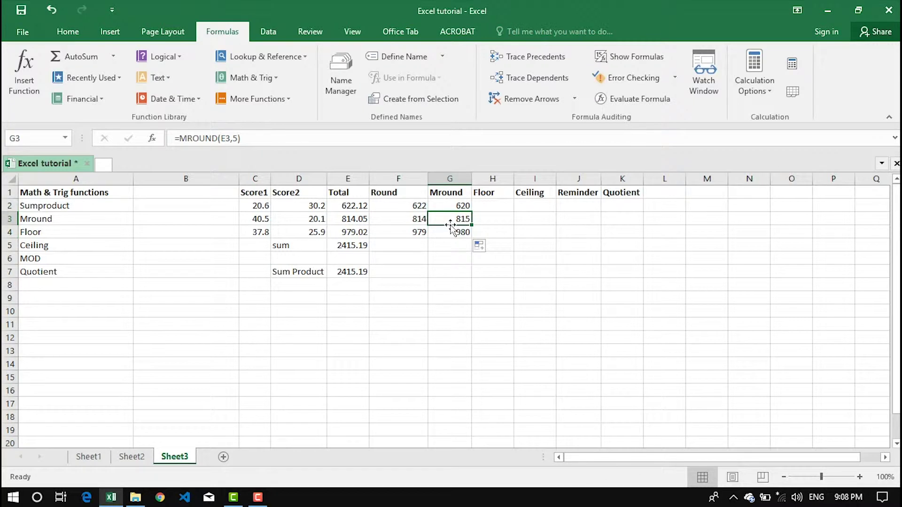
click(448, 232)
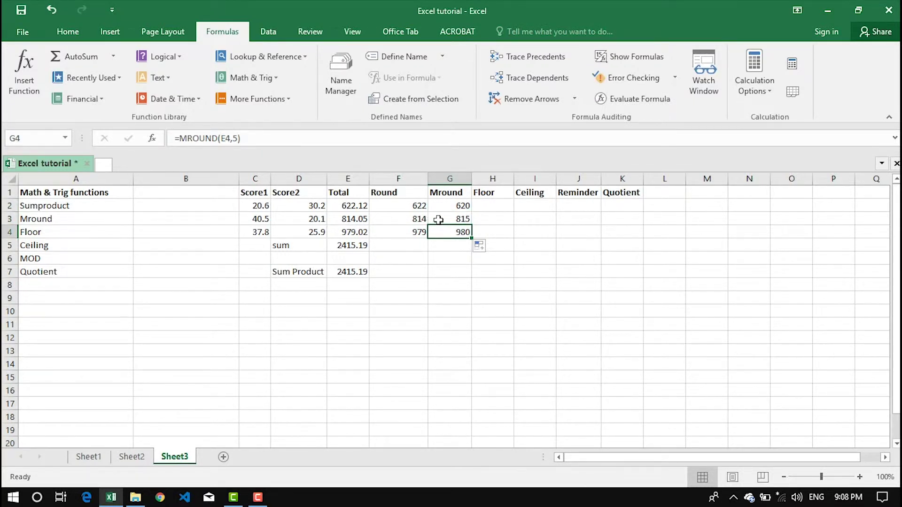
Change the formula in G2 to =MROUND(E2,10) and fill it down to G4
click(442, 205)
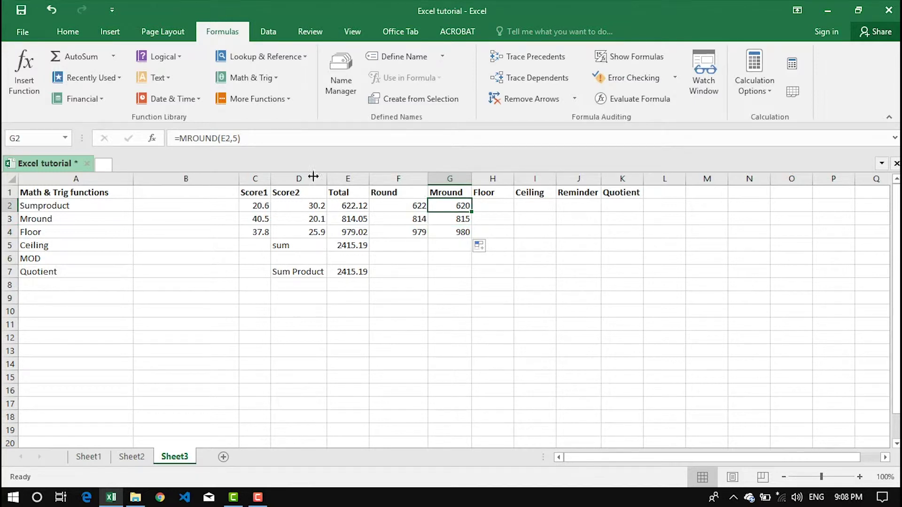
click(235, 138)
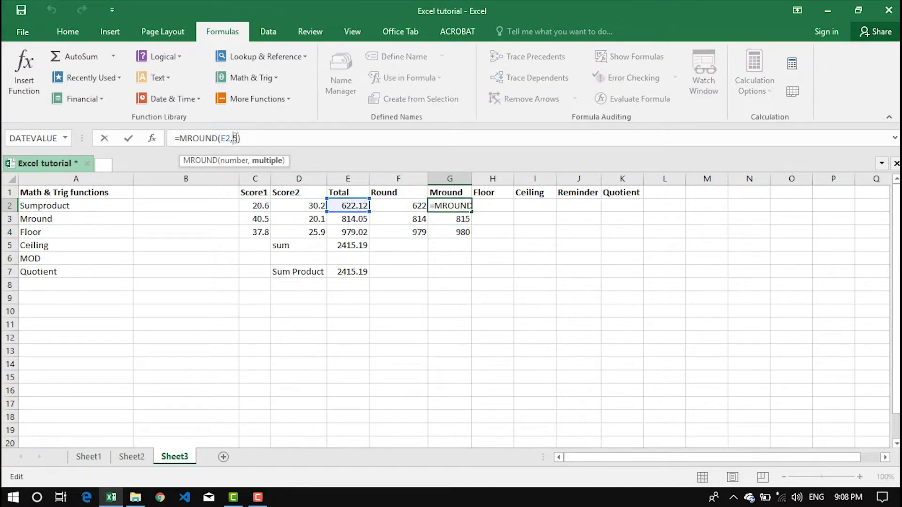
key(BackSpace)
text(10)
click(258, 141)
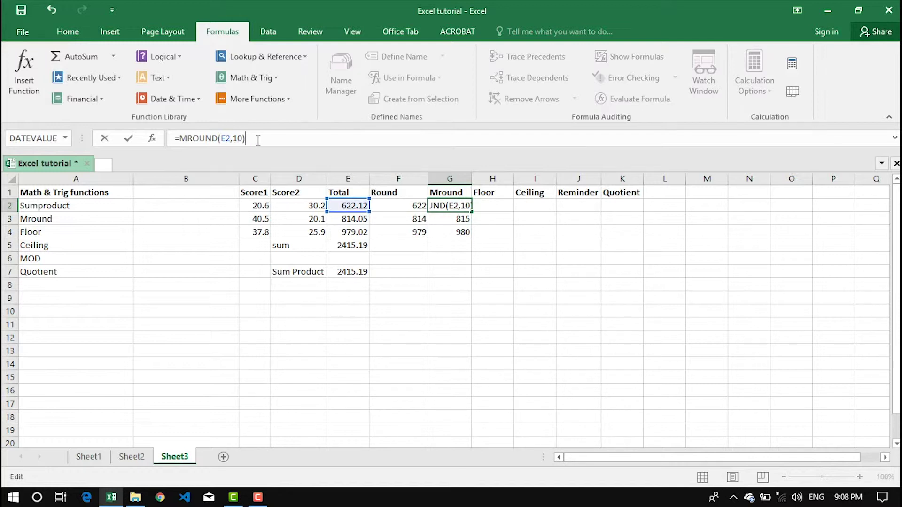
key(Return)
click(458, 205)
double_click(473, 212)
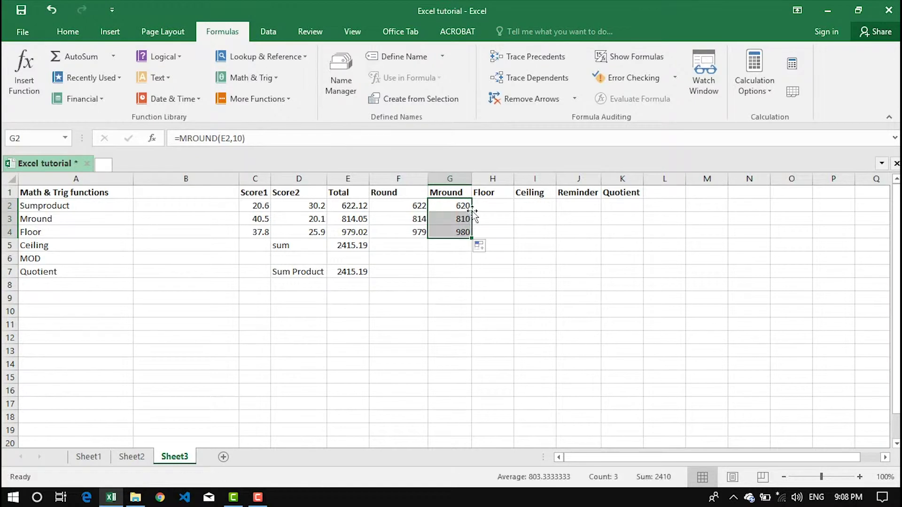
Round the first total down to a multiple of 1 by entering =FLOOR(E2,1) in H2
click(489, 232)
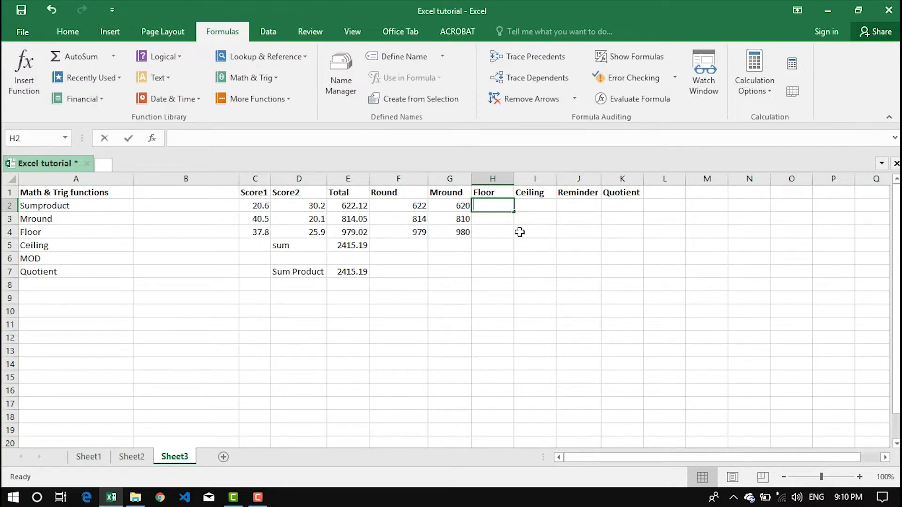
text(=flo)
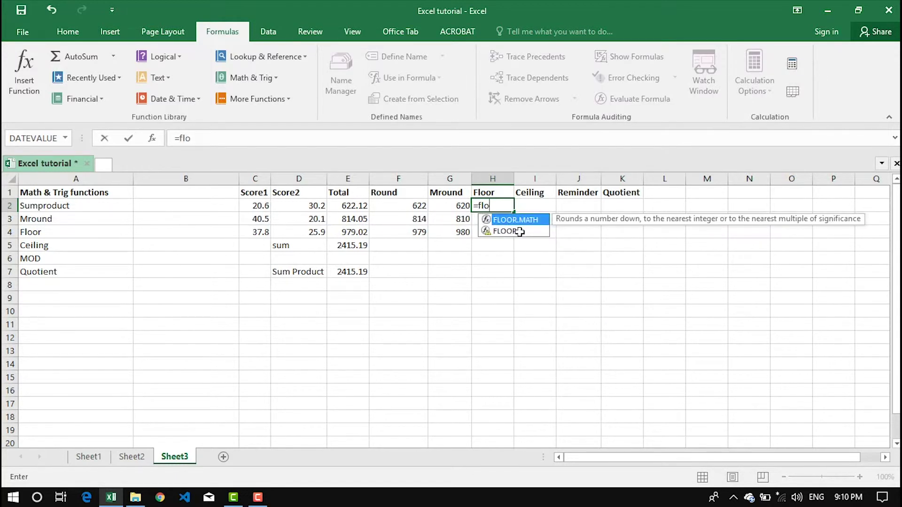
double_click(520, 231)
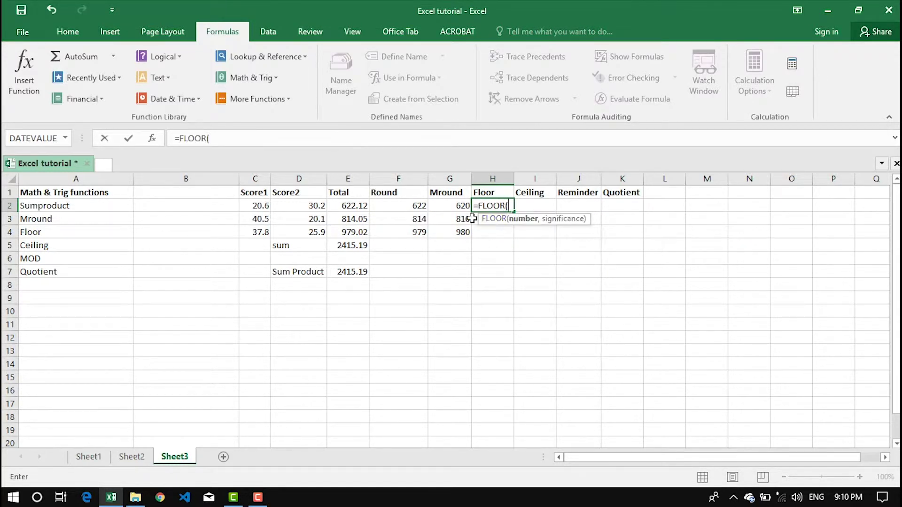
click(352, 207)
text(,)
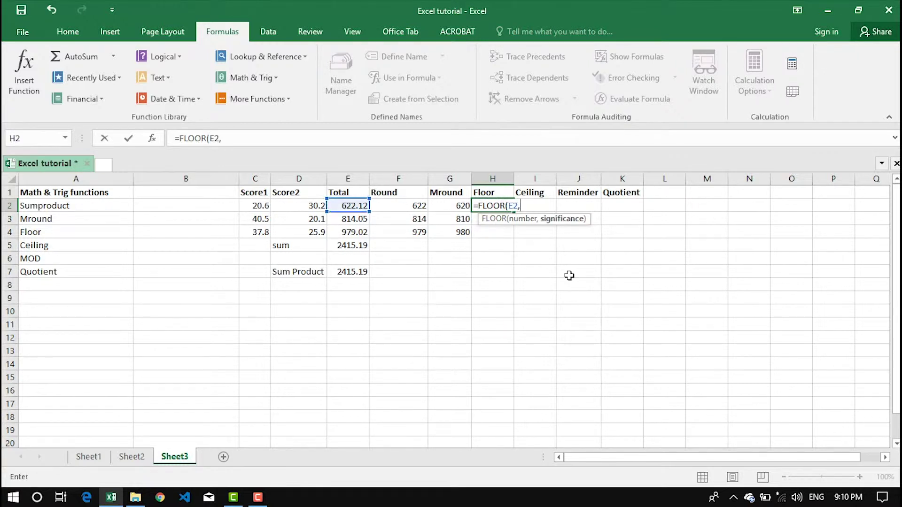
text(1))
key(Return)
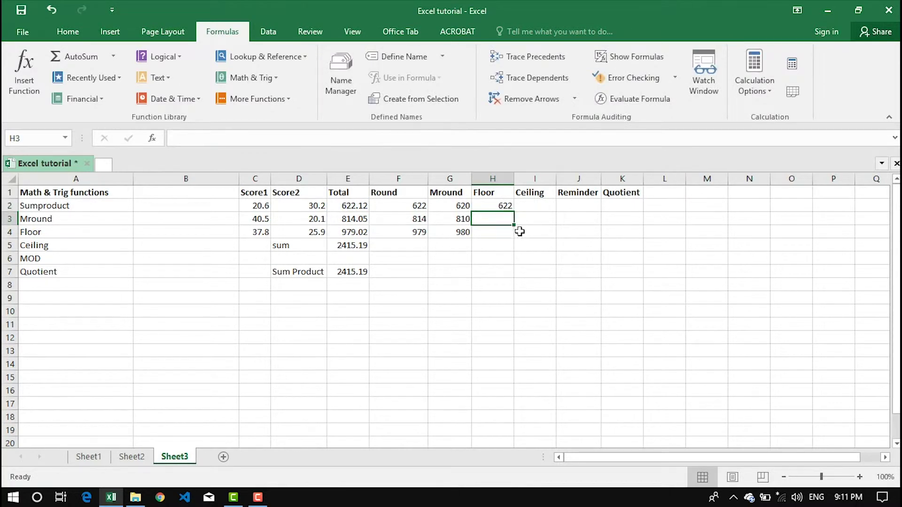
Fill the FLOOR formula from H2 down to H4
click(497, 205)
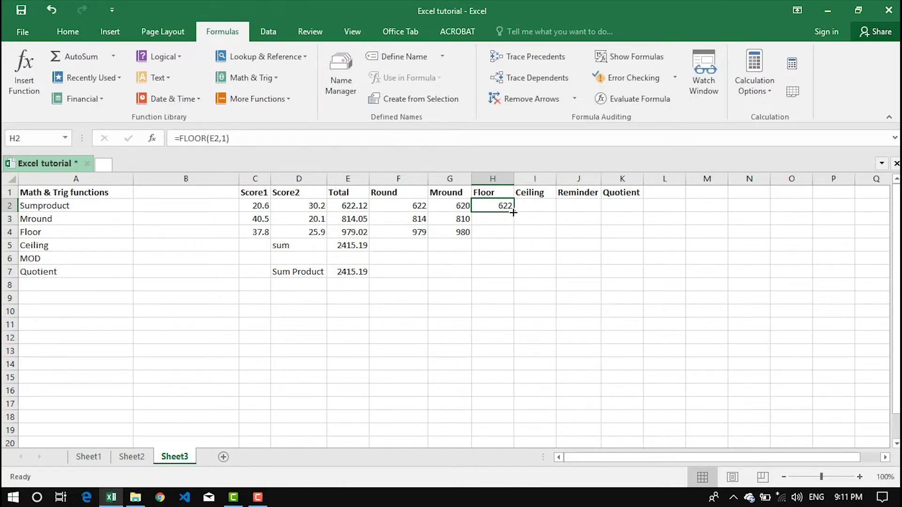
drag(513, 212, 513, 237)
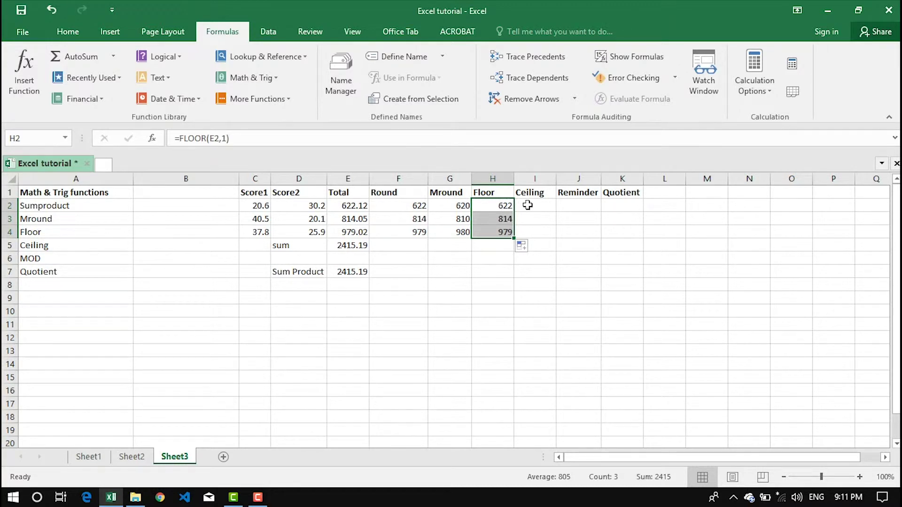
click(495, 206)
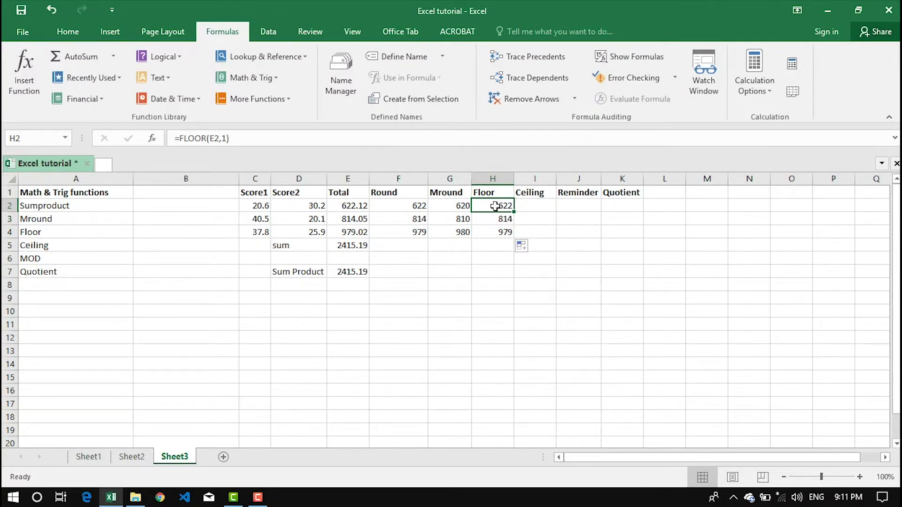
Replace the first total in E2 with the value 622.99 and check the FLOOR result in H2
key(ctrl+z)
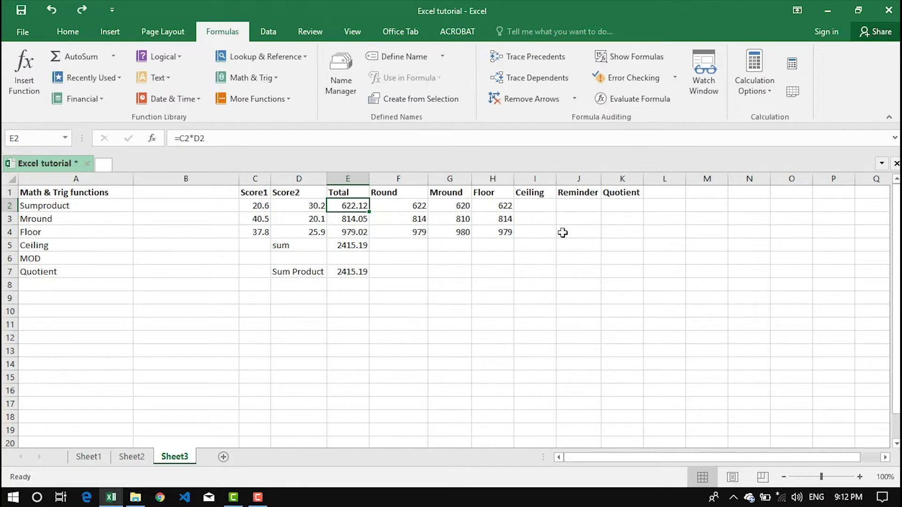
click(491, 207)
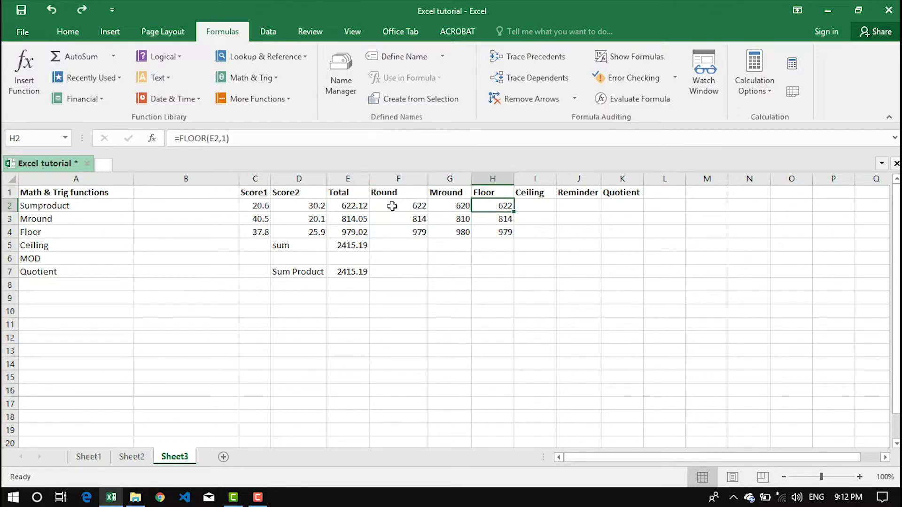
click(353, 206)
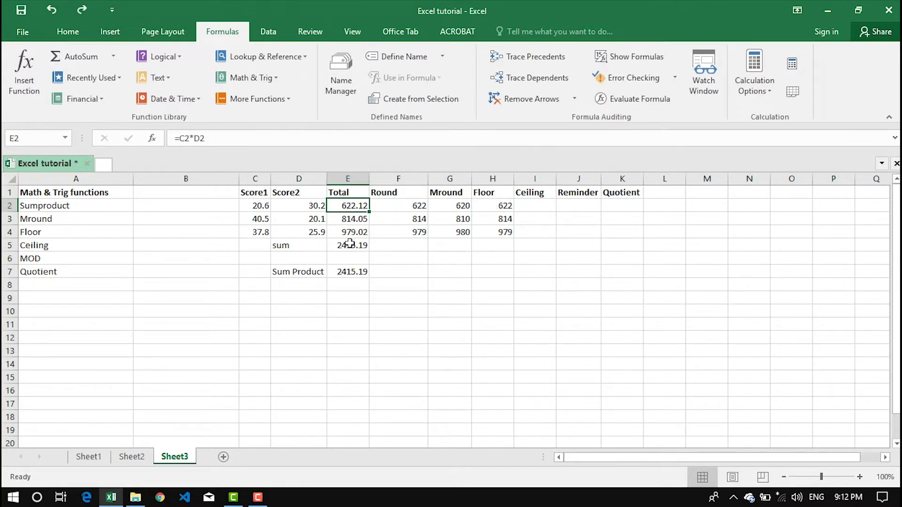
text(622.9)
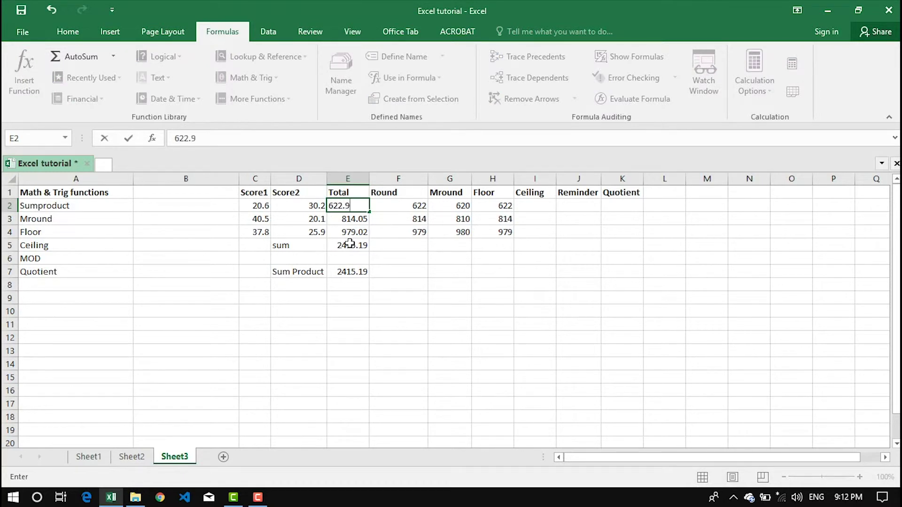
key(Return)
click(494, 205)
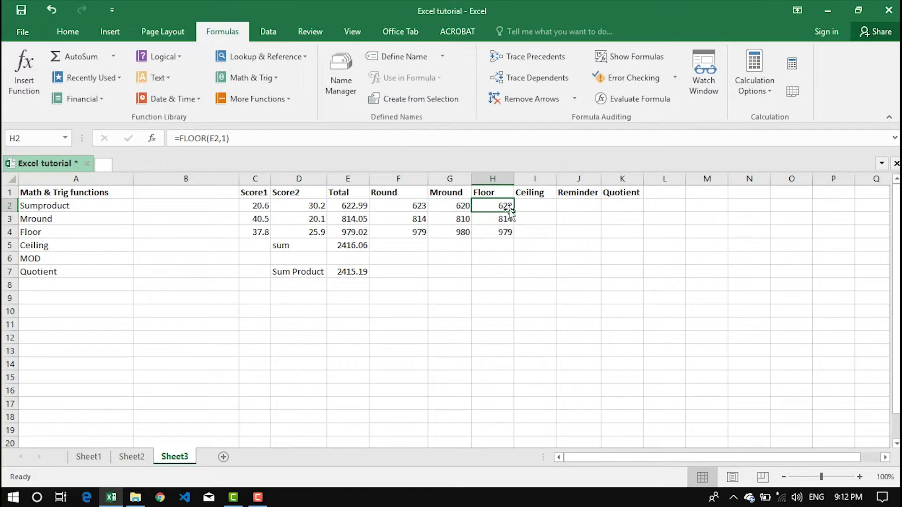
Replace the second total in E3 with the value 814.89 and check the FLOOR result in H3
click(352, 219)
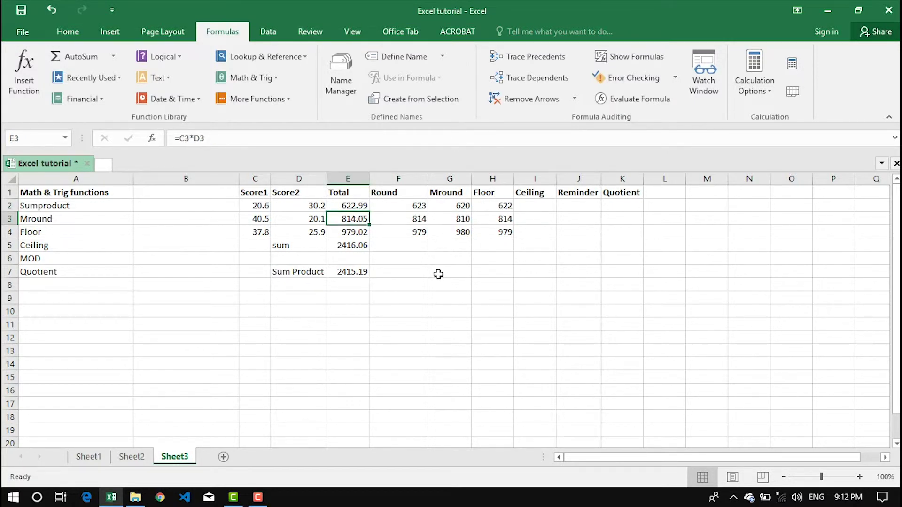
text(814)
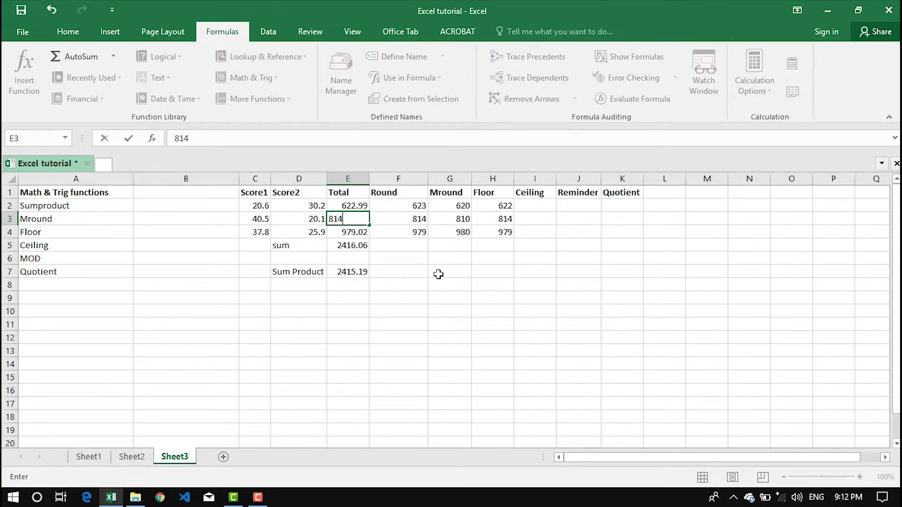
text(.89)
key(Return)
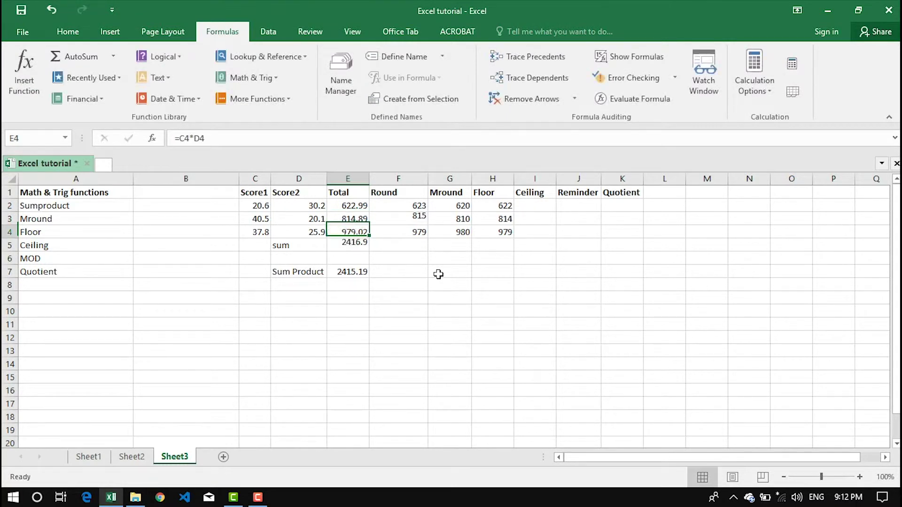
click(479, 220)
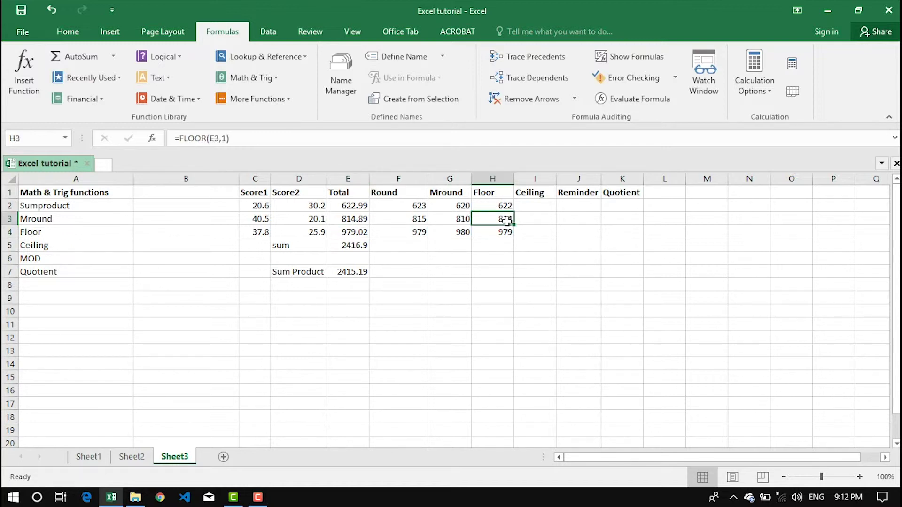
click(538, 205)
click(491, 203)
click(539, 207)
click(504, 205)
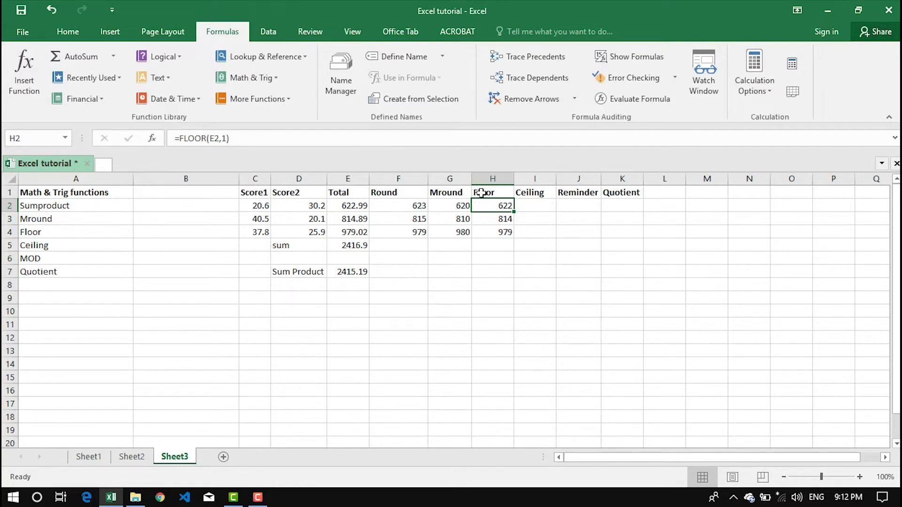
Round the first total up to a multiple of 1 by entering =CEILING(E2,1) in I2
click(531, 194)
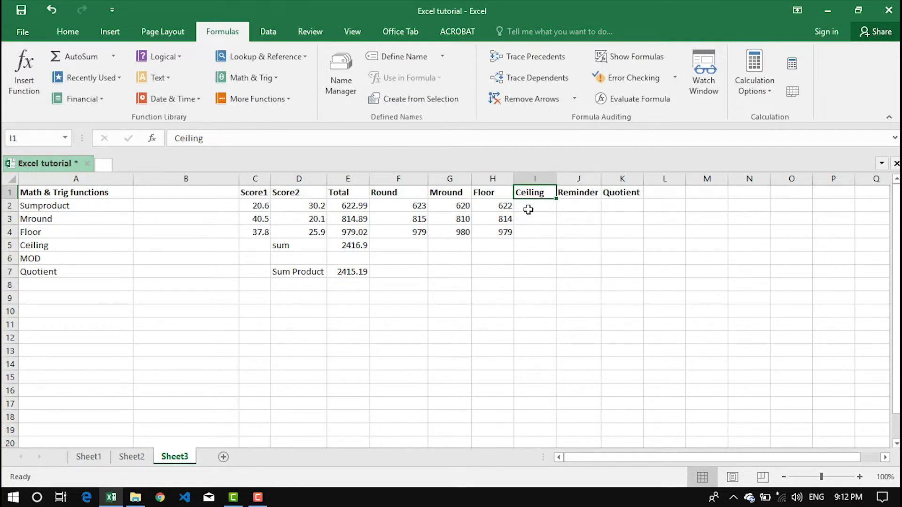
click(528, 209)
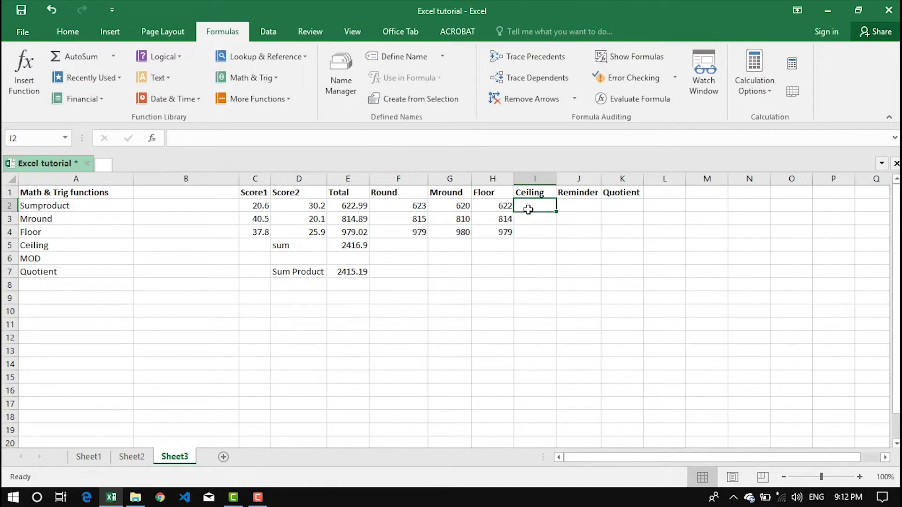
text(=ce)
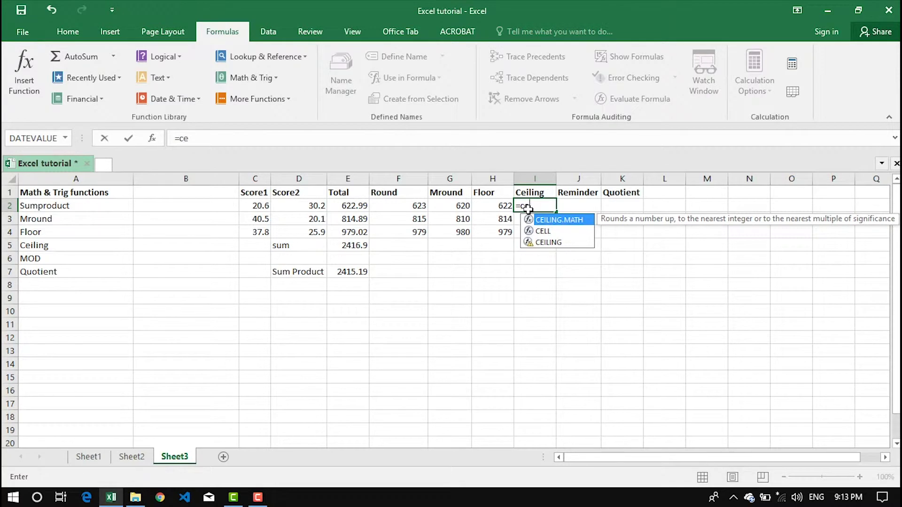
key(Down)
key(Down)
key(Tab)
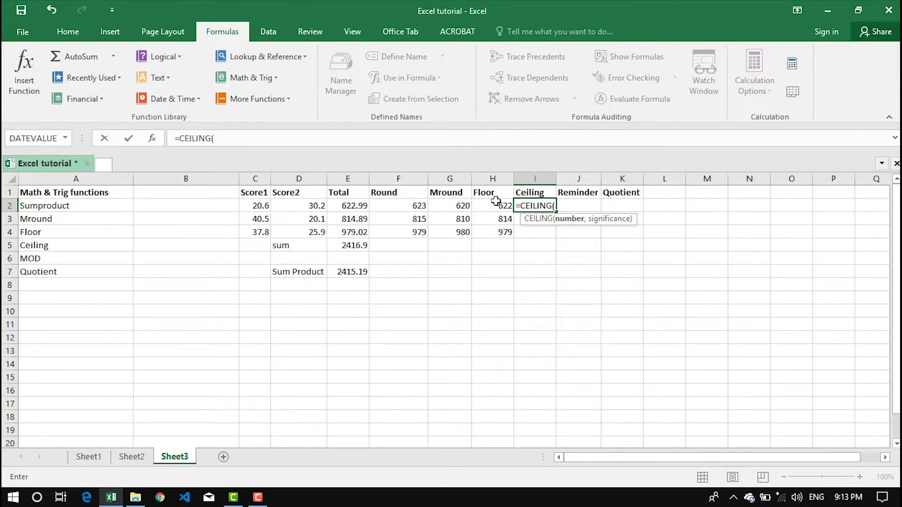
click(353, 206)
text(,1)
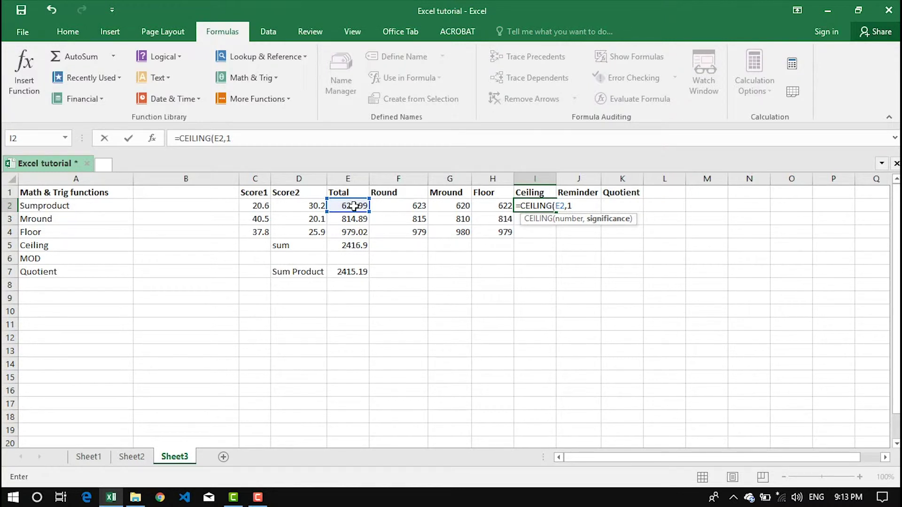
text())
key(Return)
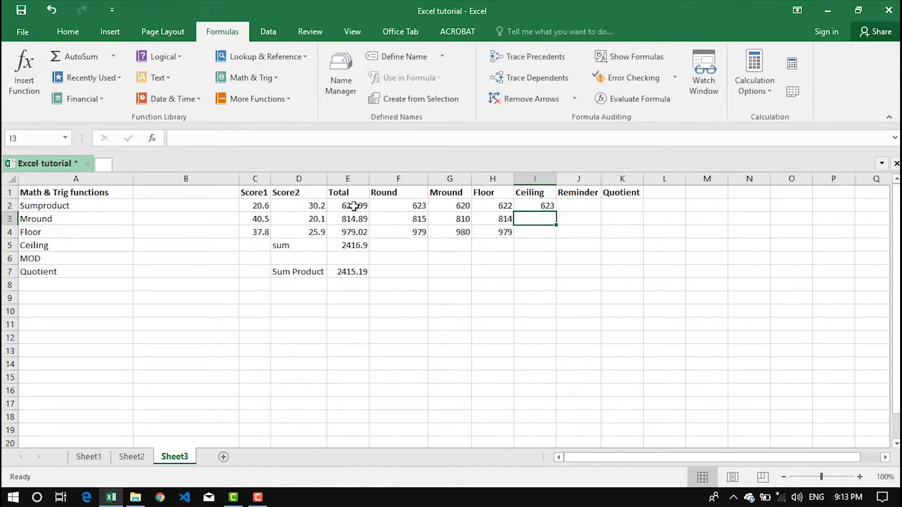
Fill the CEILING formula from I2 down to I4 and check the formula in I3
click(540, 209)
click(417, 141)
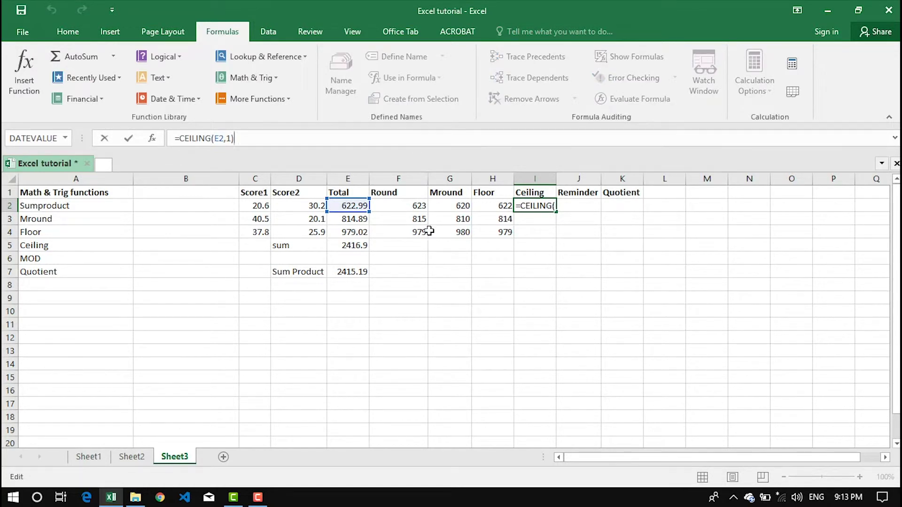
key(Escape)
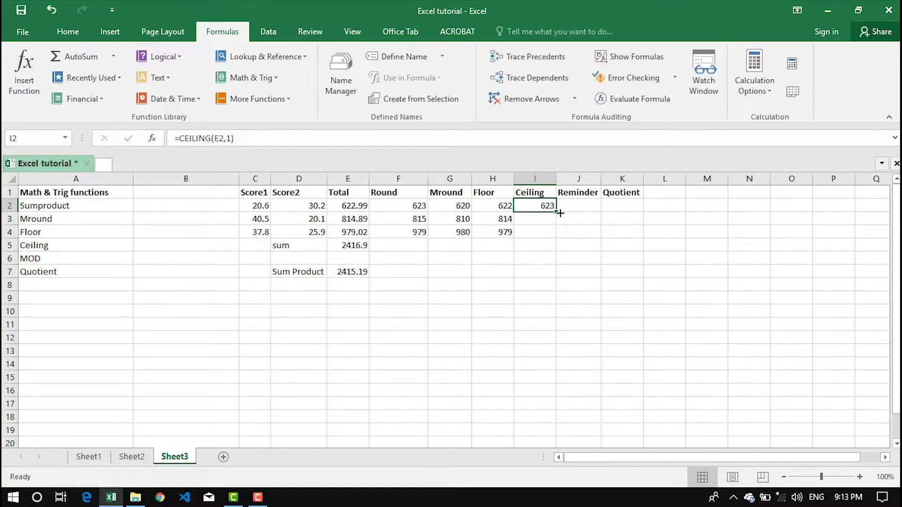
double_click(555, 211)
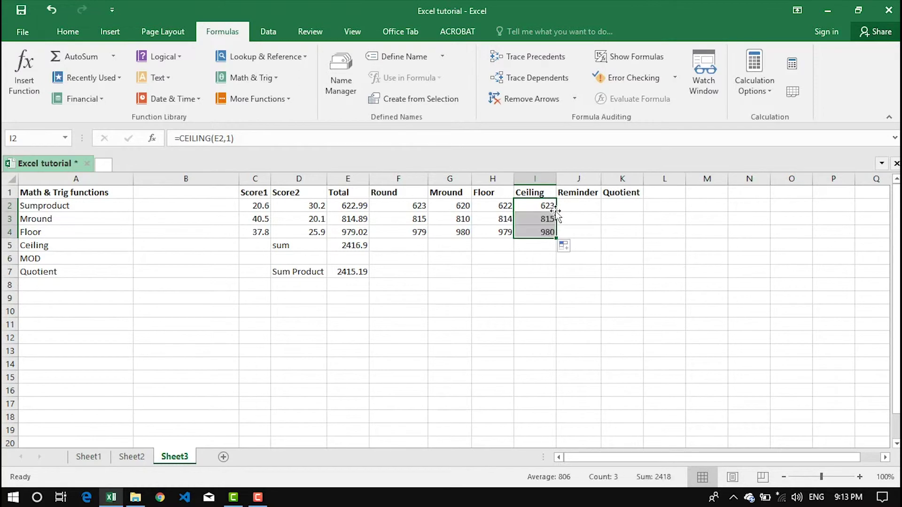
click(526, 220)
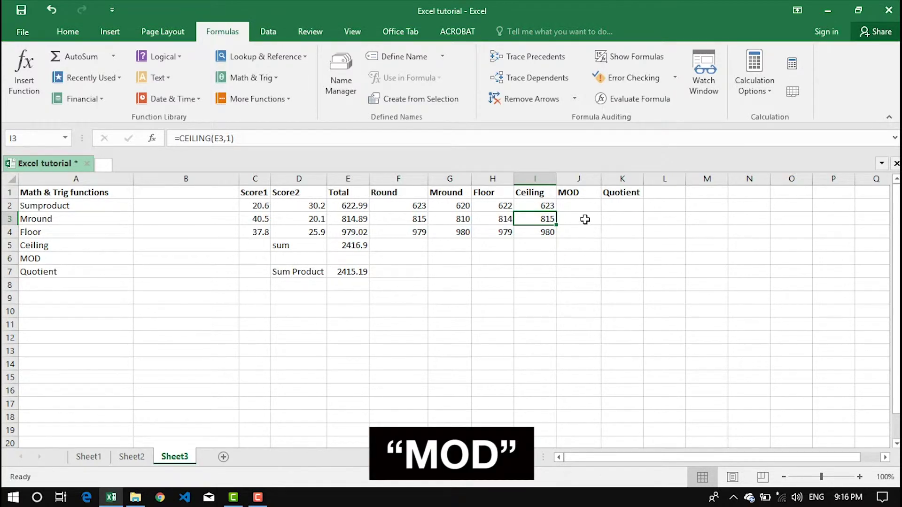
Calculate the remainder of the first rounded total divided by 23 by entering =MOD(F2,23) in J2
click(581, 204)
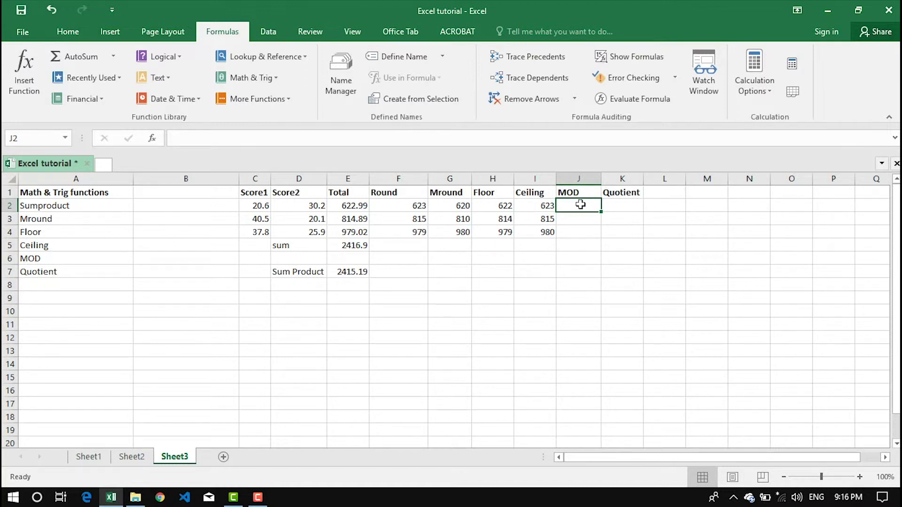
text(=mod)
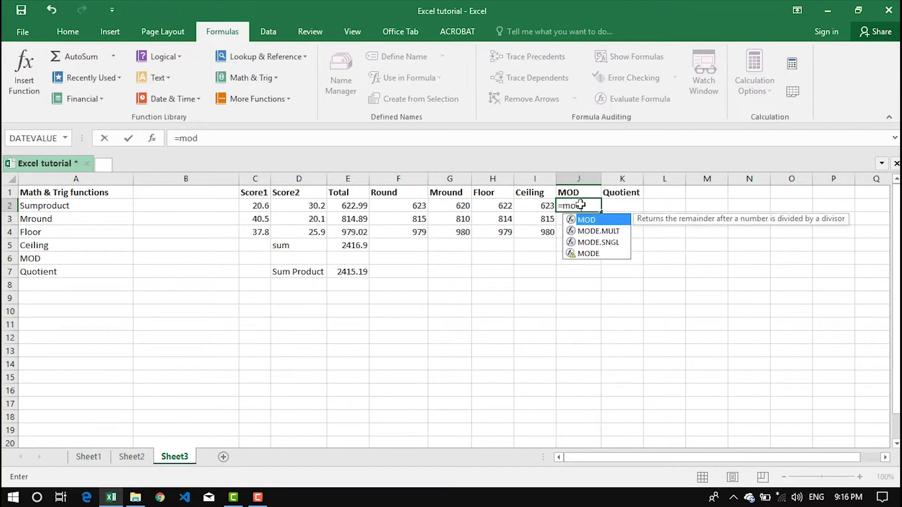
key(Tab)
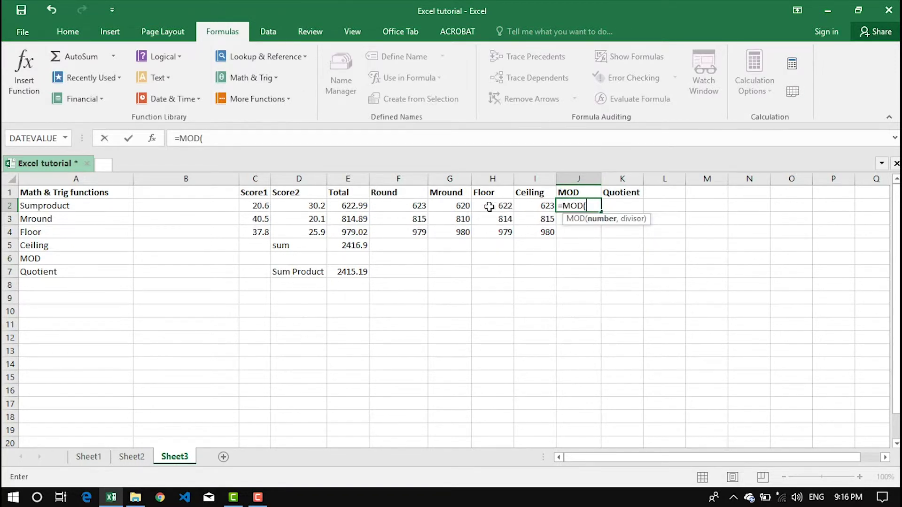
click(413, 208)
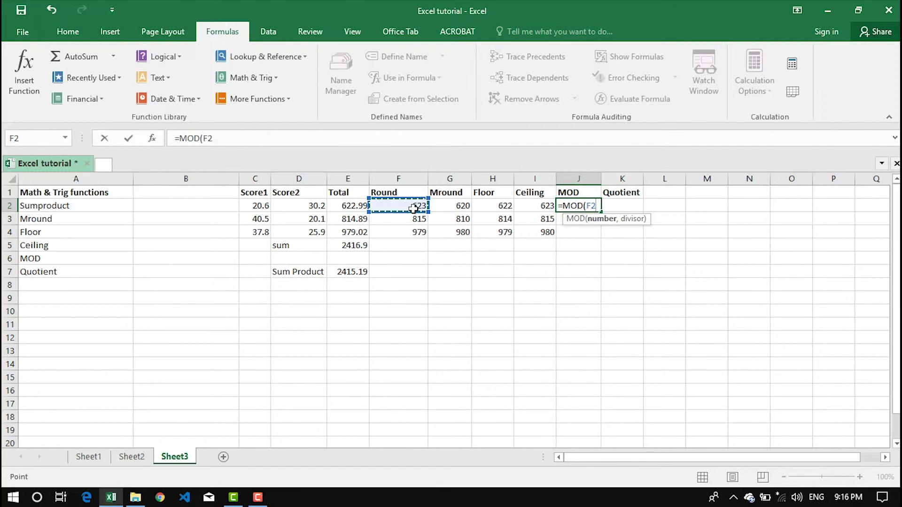
text(,23)
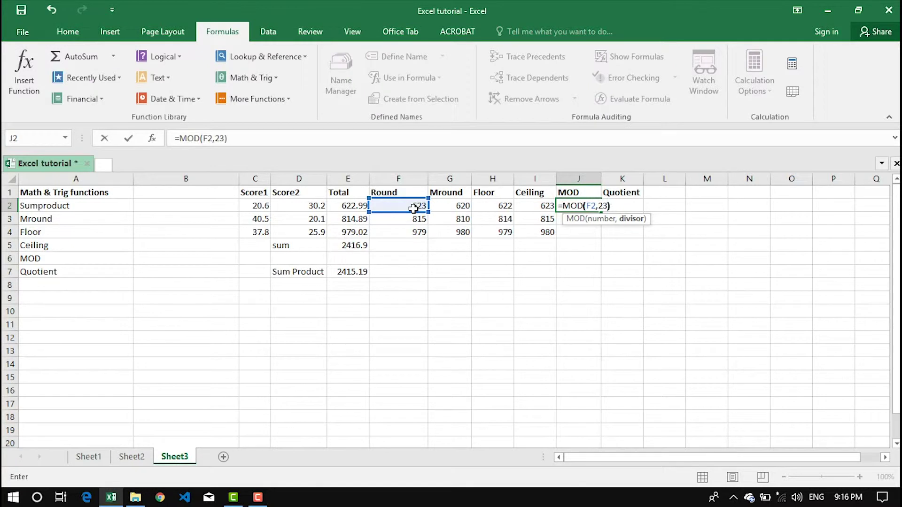
key(Return)
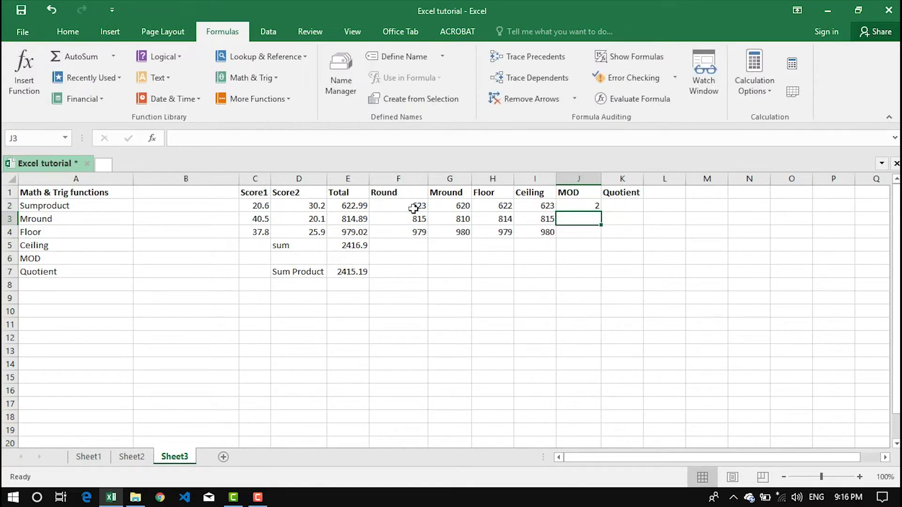
Fill the MOD formula from J2 down to J4 and check the copied formulas against the rounded totals
click(565, 202)
drag(603, 213, 600, 236)
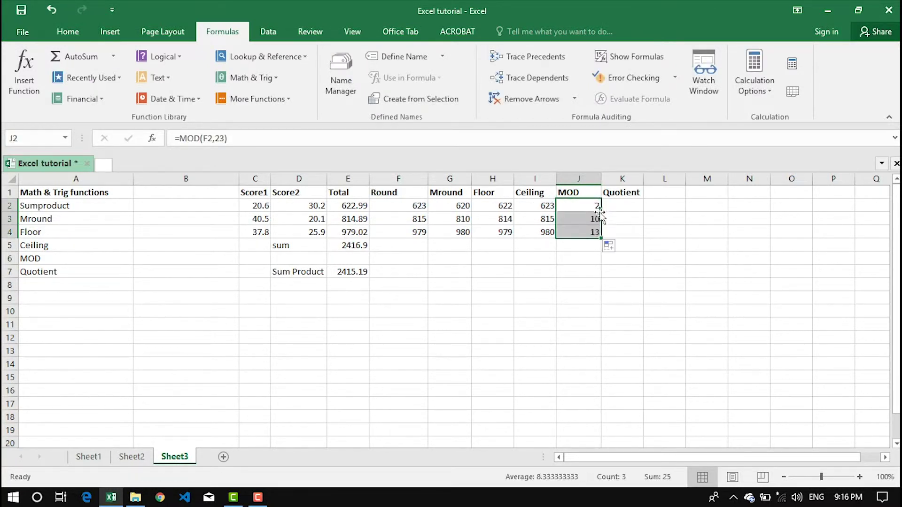
click(579, 219)
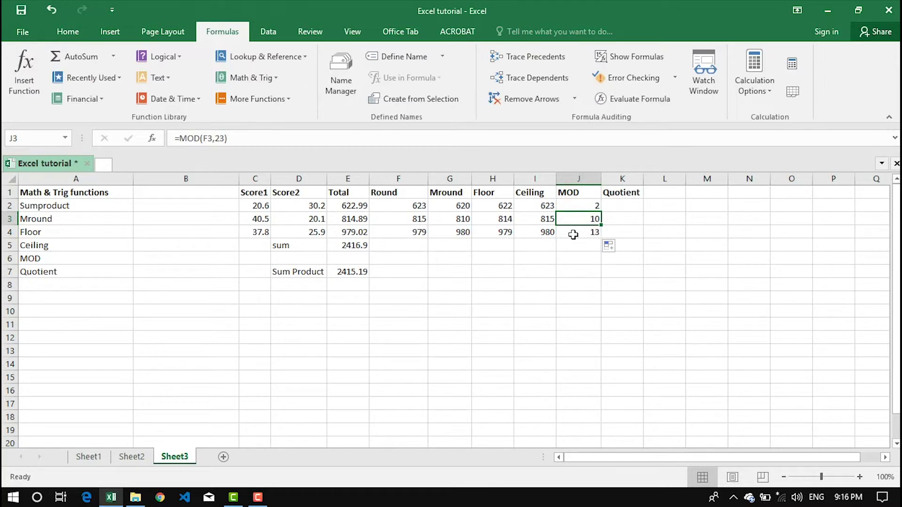
click(574, 232)
drag(416, 225, 414, 231)
click(610, 207)
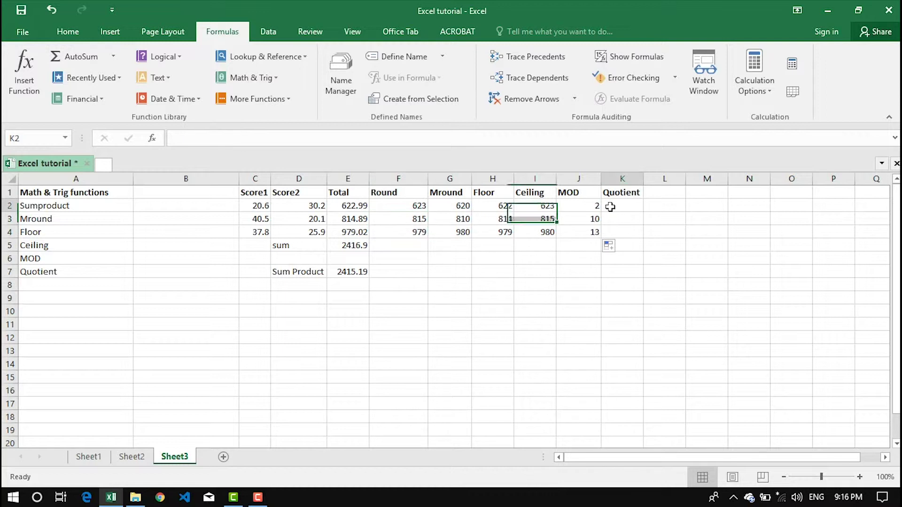
drag(583, 207, 584, 230)
Calculate the integer part of the first rounded total divided by 23 by entering =QUOTIENT(F2,23) in K2
click(617, 207)
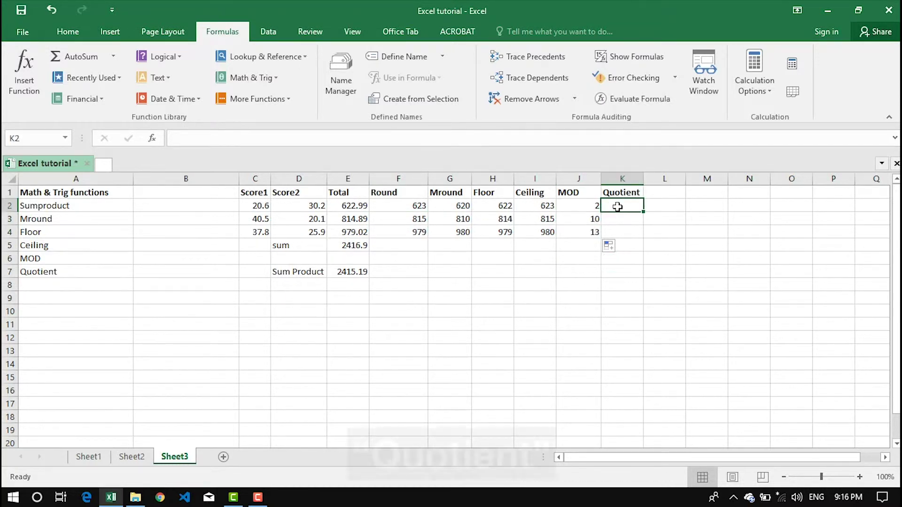
text(=)
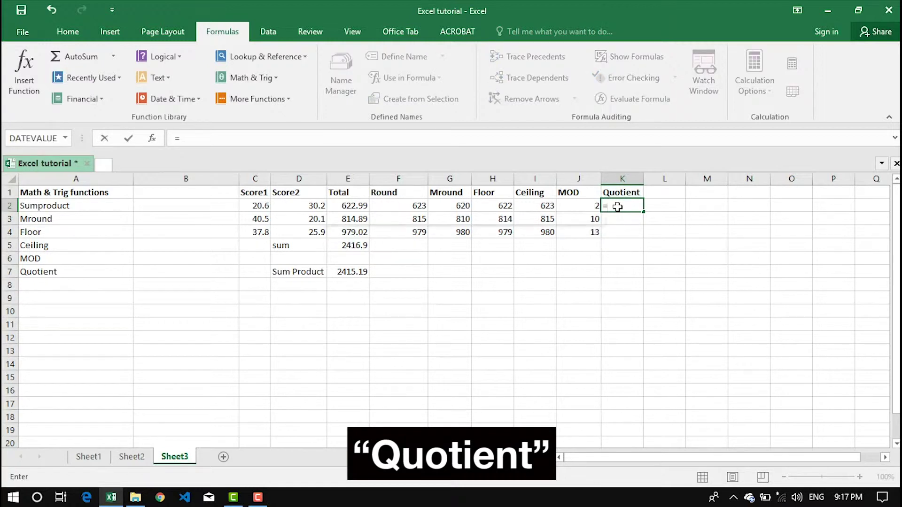
text(quo)
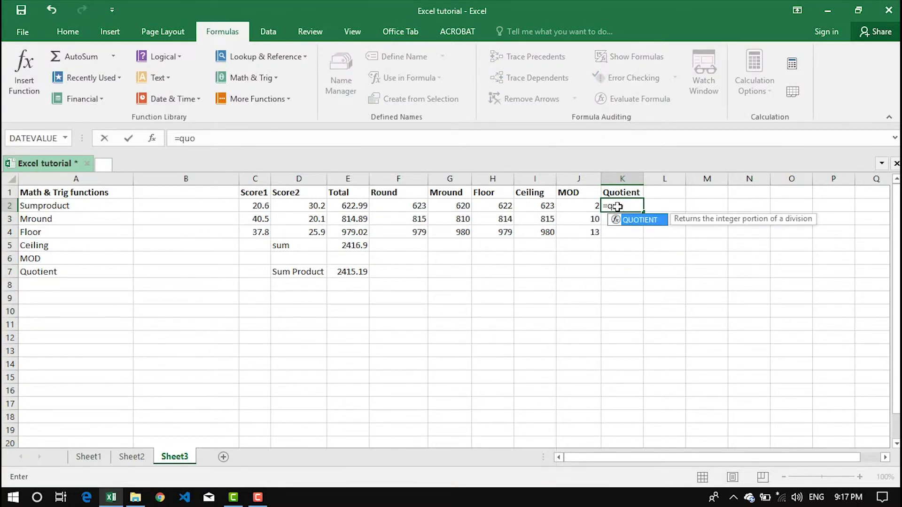
key(Tab)
click(412, 205)
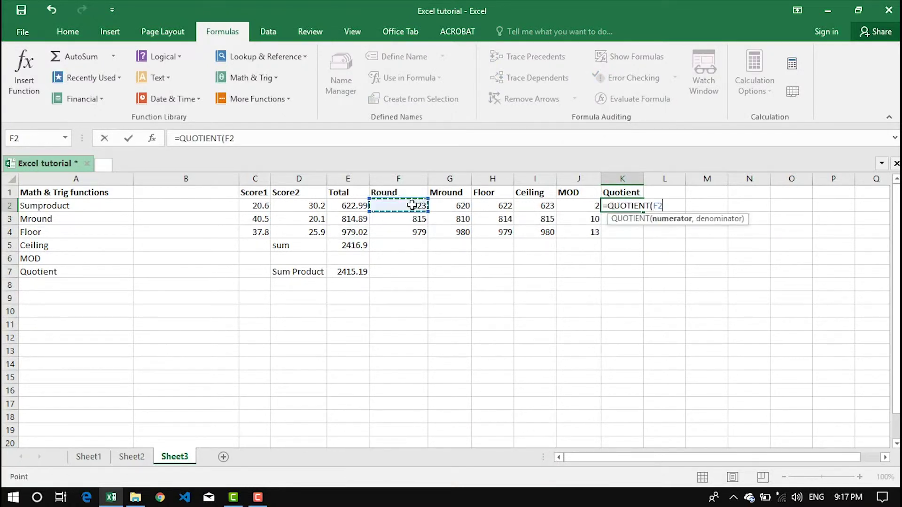
text(,)
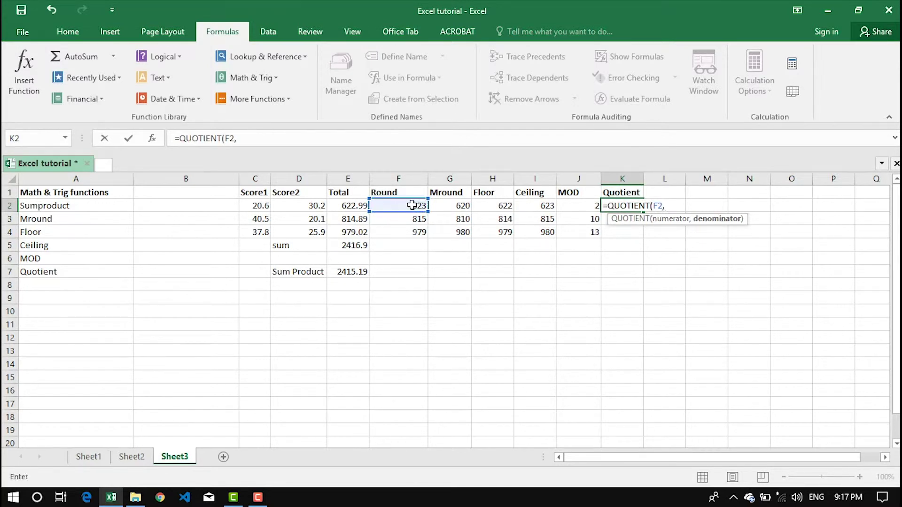
text(23))
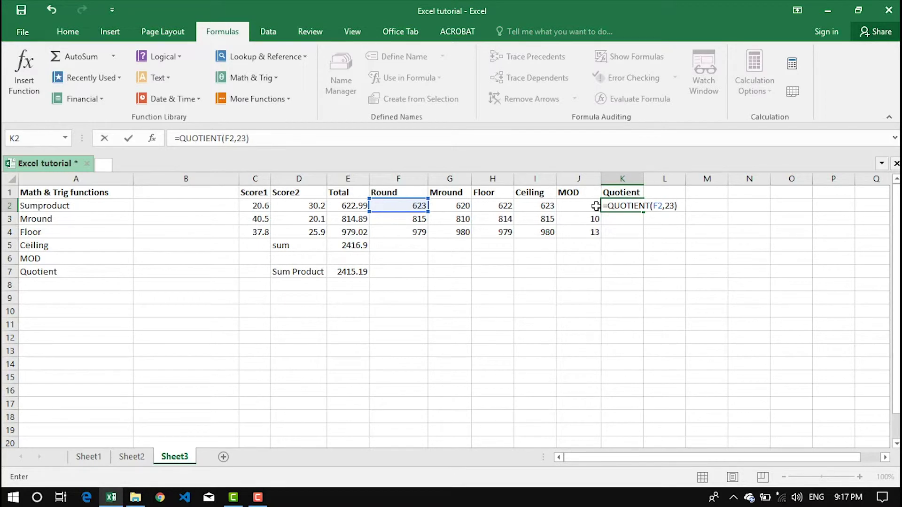
key(Return)
Fill the QUOTIENT formula from K2 down to K4 and check the formula in K2
click(612, 205)
drag(644, 211, 638, 231)
click(618, 205)
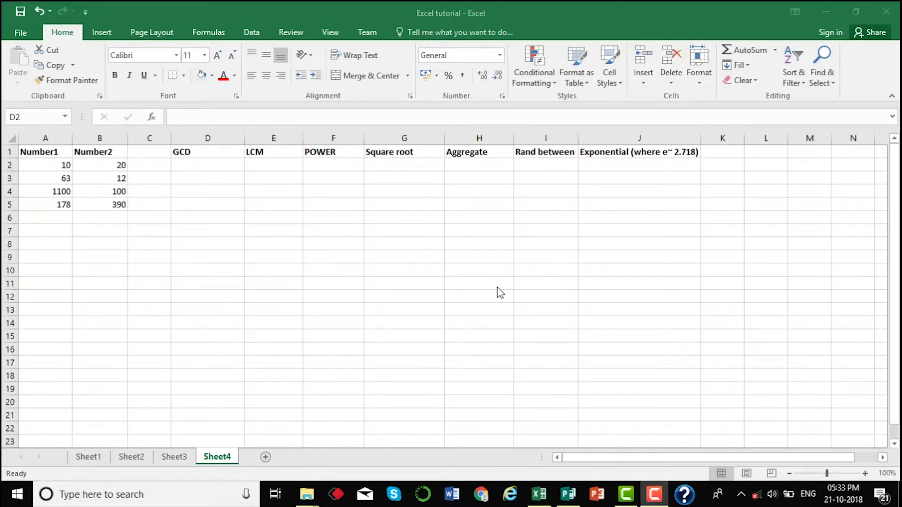
On Sheet4, review the Number1 and Number2 columns and enter =GCD(A2:B2) in D2 for the first pair's greatest common divisor
click(219, 168)
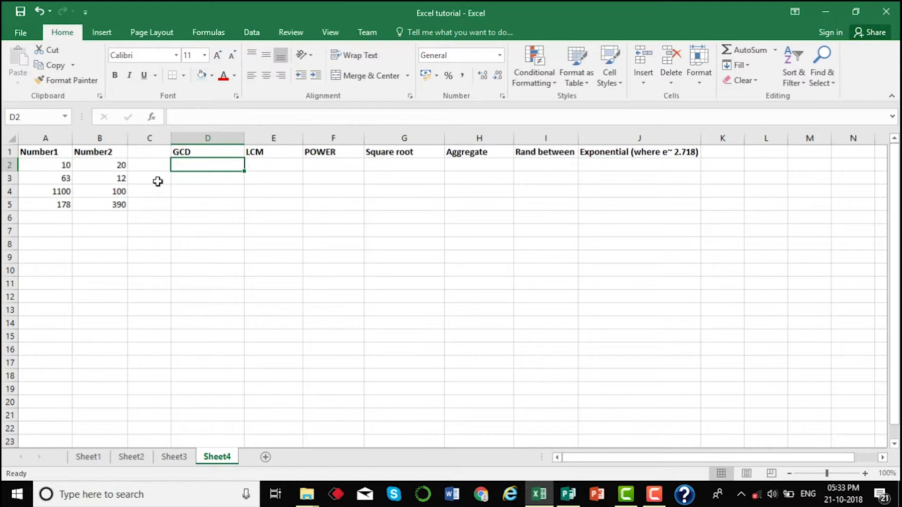
click(45, 137)
click(100, 139)
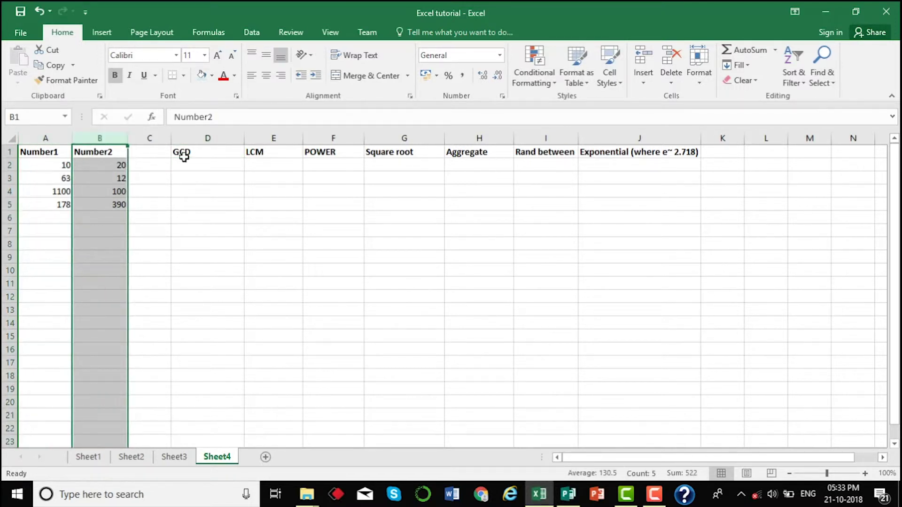
click(193, 162)
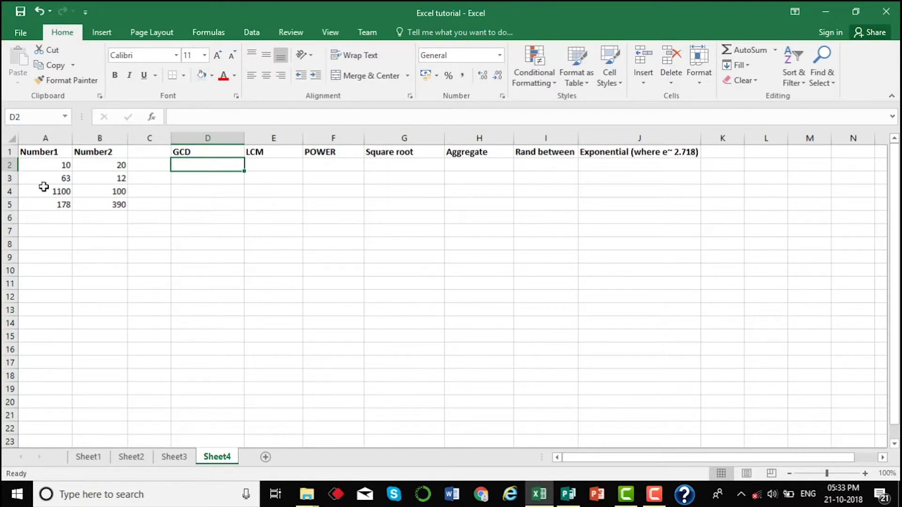
drag(49, 165, 84, 168)
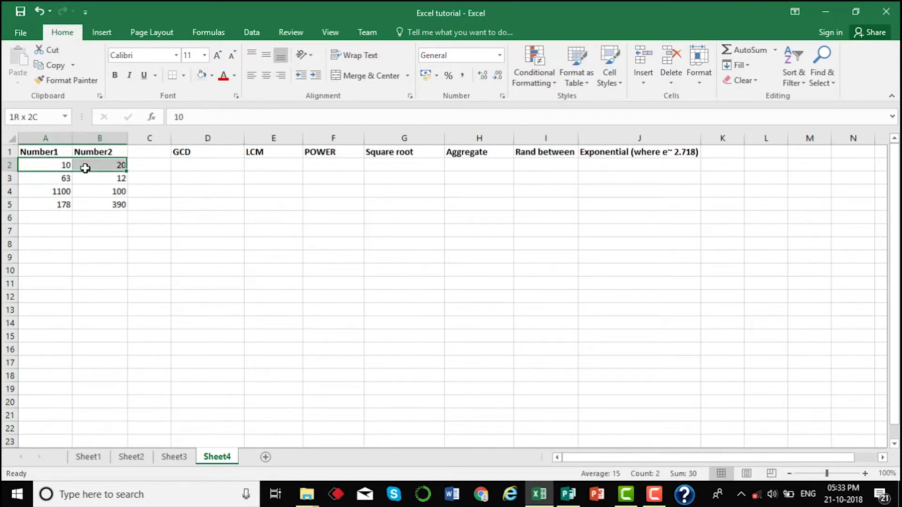
click(185, 168)
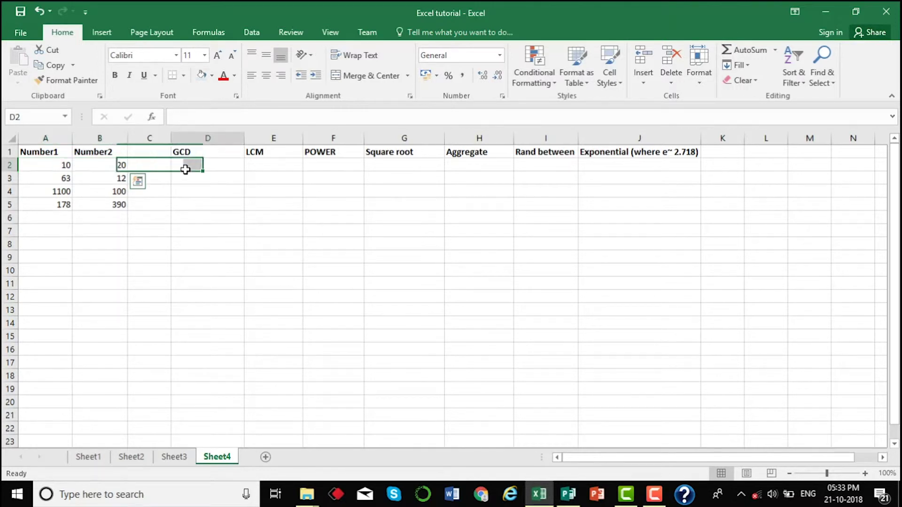
text(=gcd)
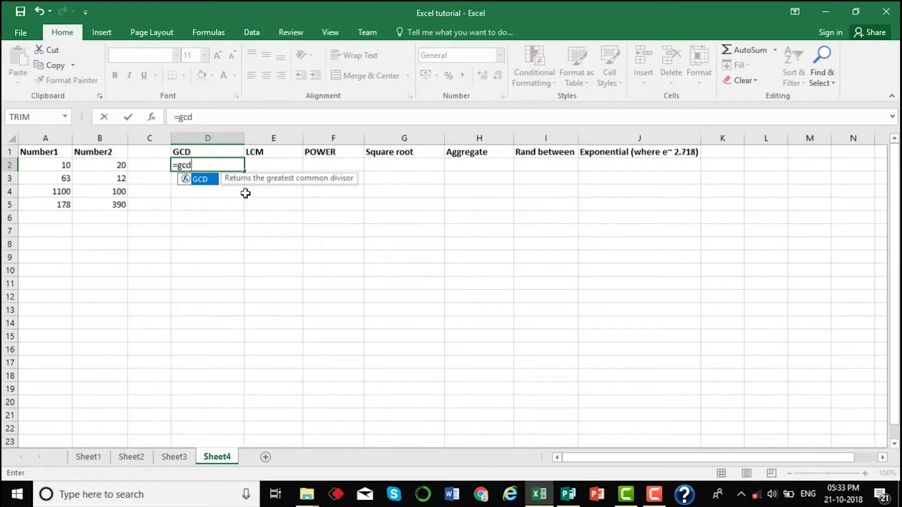
key(Tab)
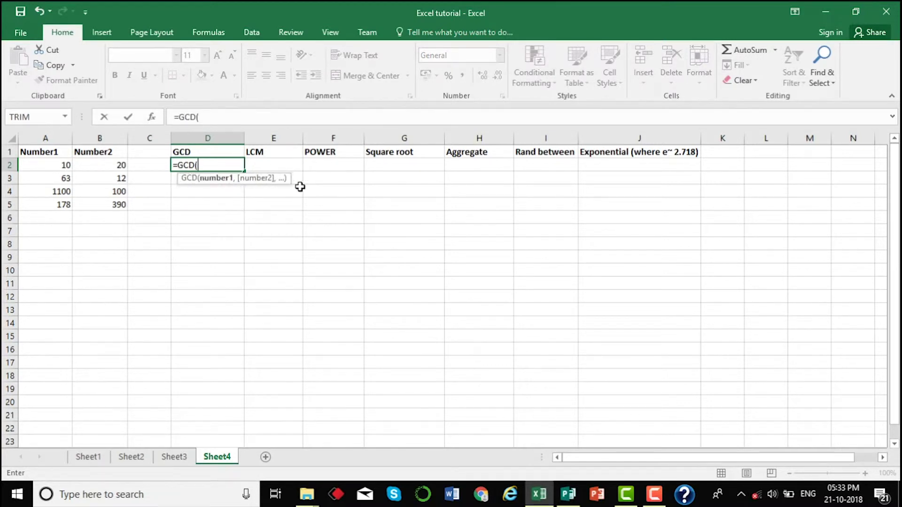
drag(64, 165, 81, 167)
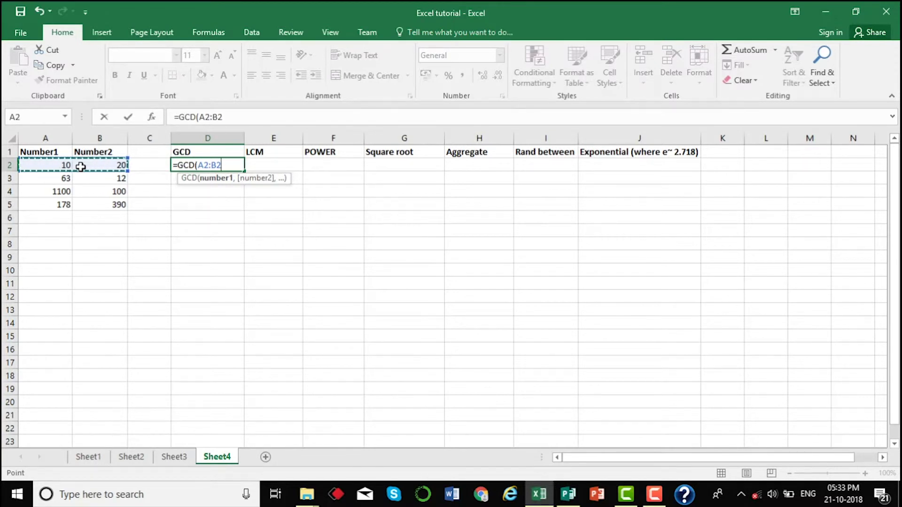
text())
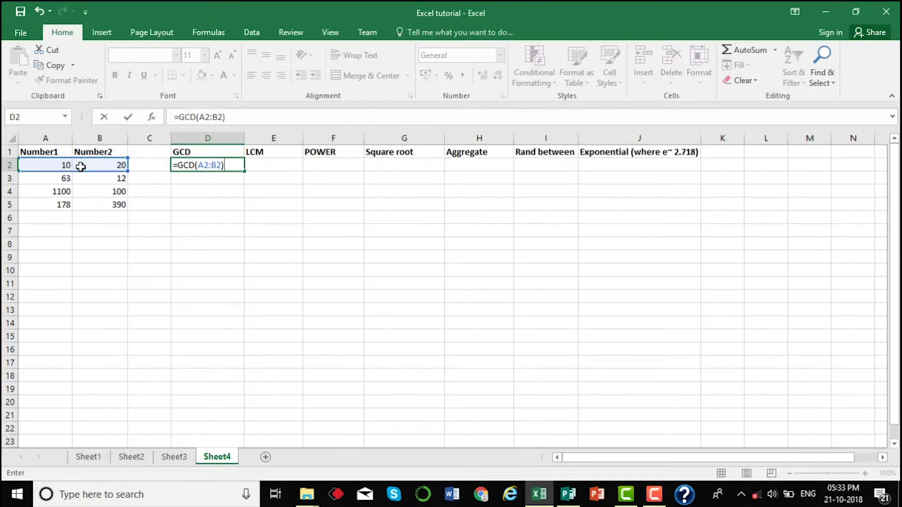
key(Return)
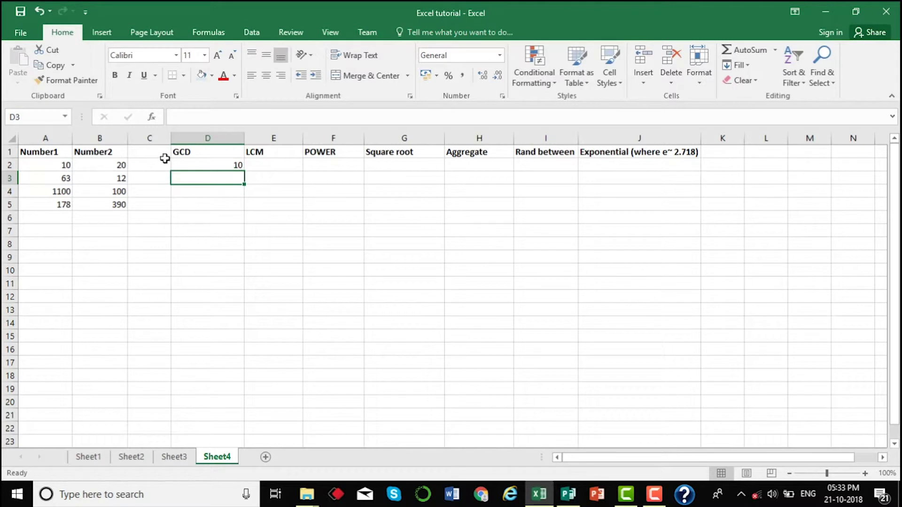
Fill the GCD formula from D2 down to D5 and check the formula in D3 against its row's numbers
click(191, 164)
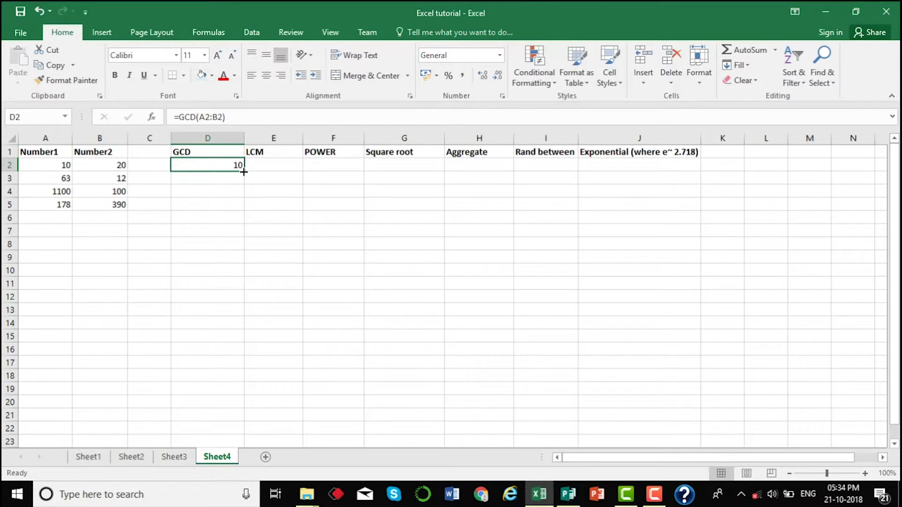
drag(243, 171, 245, 212)
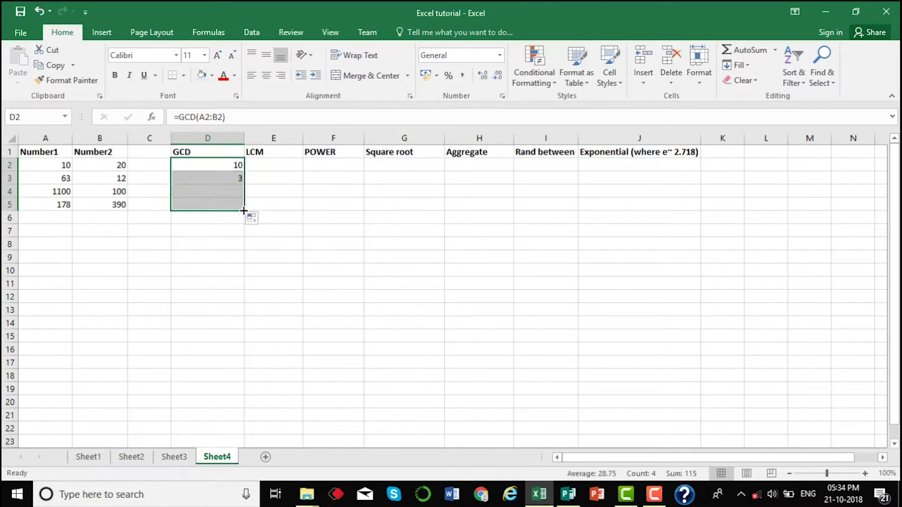
click(201, 179)
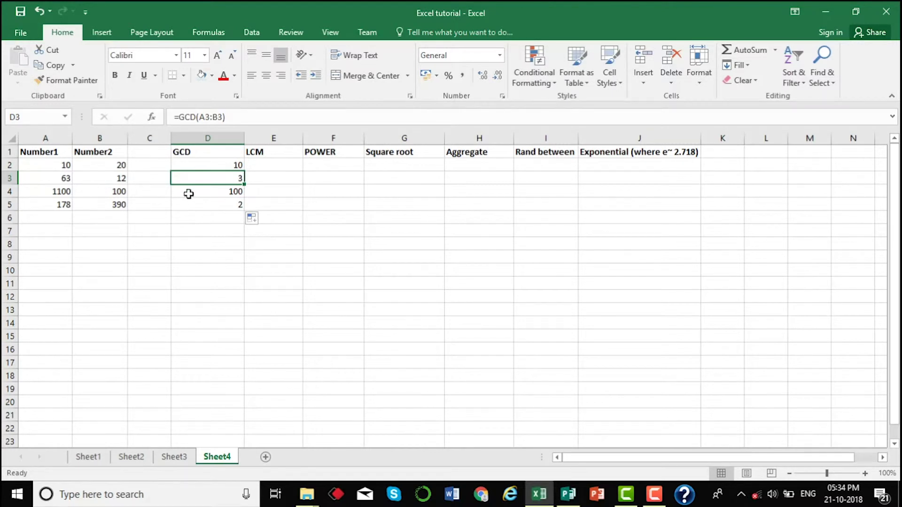
click(42, 177)
key(Right)
key(Right)
key(Right)
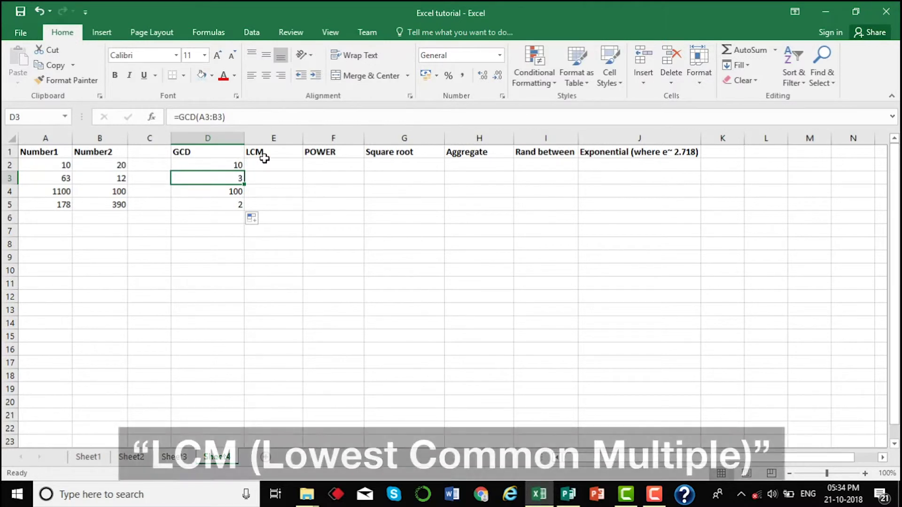
Calculate the lowest common multiple of the first number pair by entering =LCM(A2:B2) in E2 and check the formula
click(265, 154)
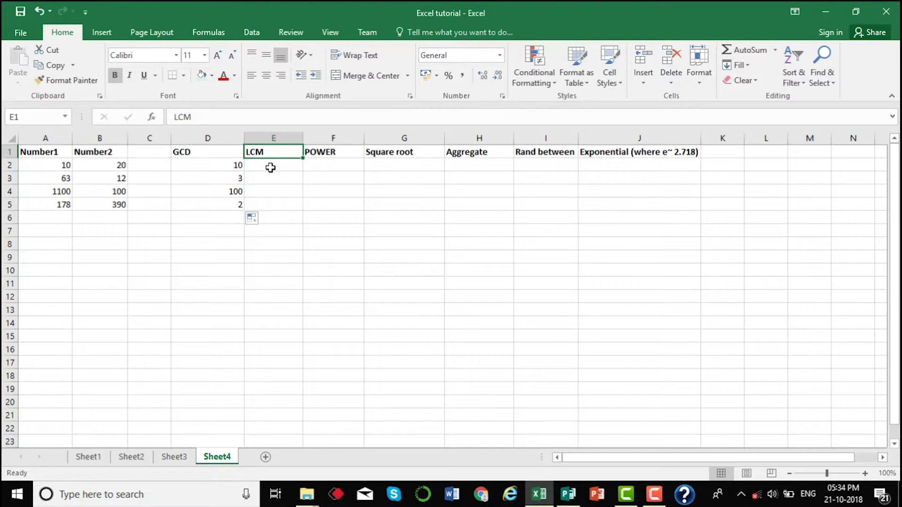
click(271, 168)
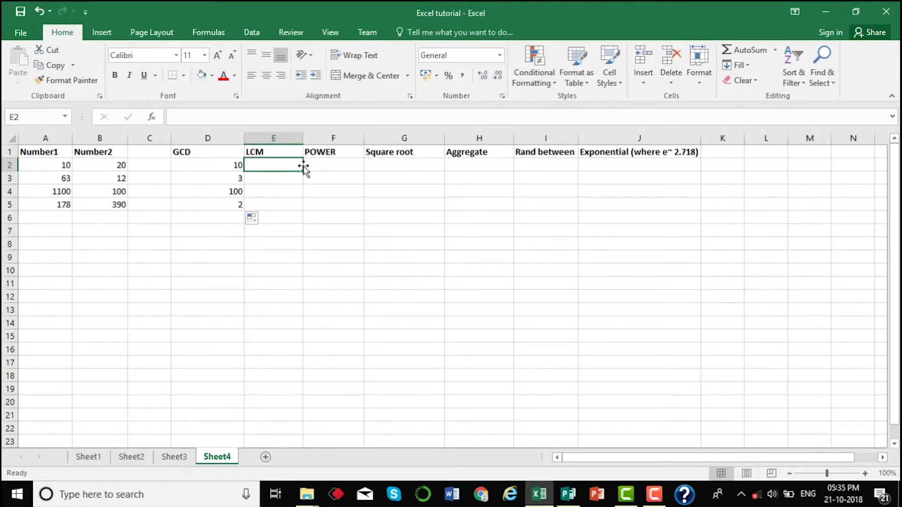
text(=lc)
key(Tab)
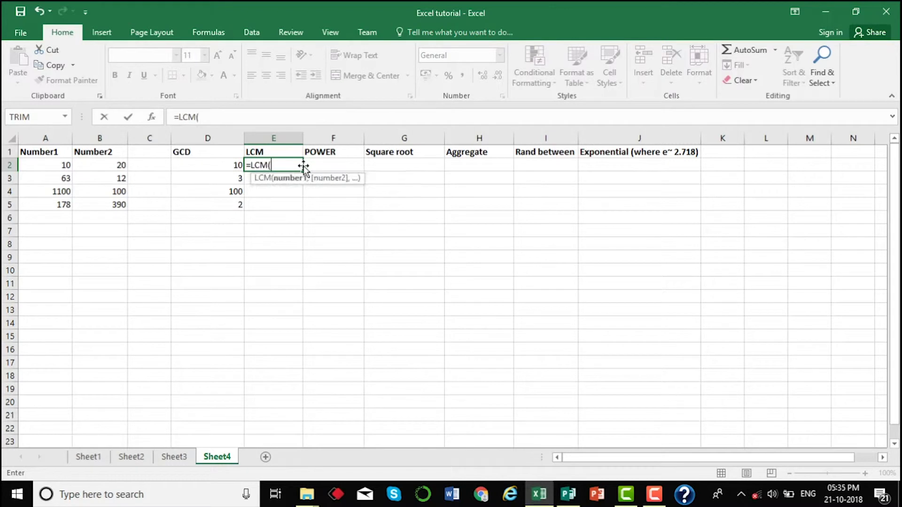
drag(45, 168, 90, 167)
text())
key(Return)
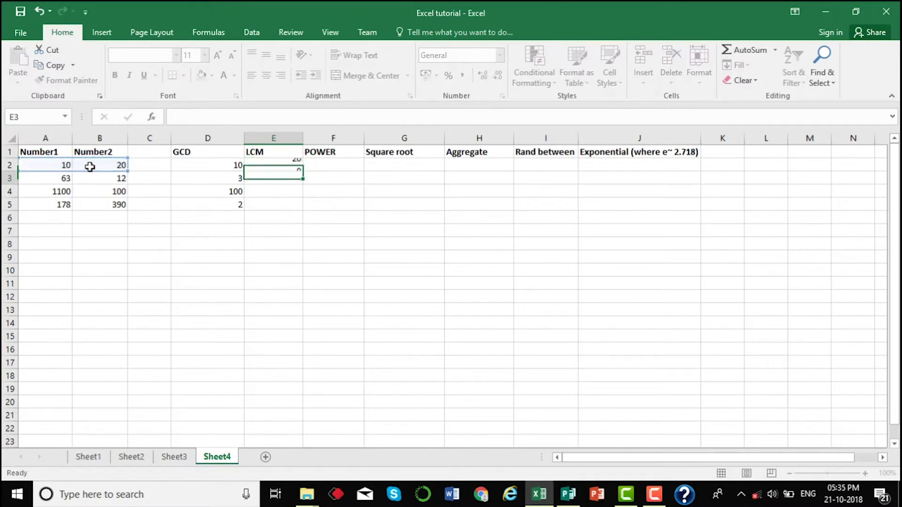
click(262, 165)
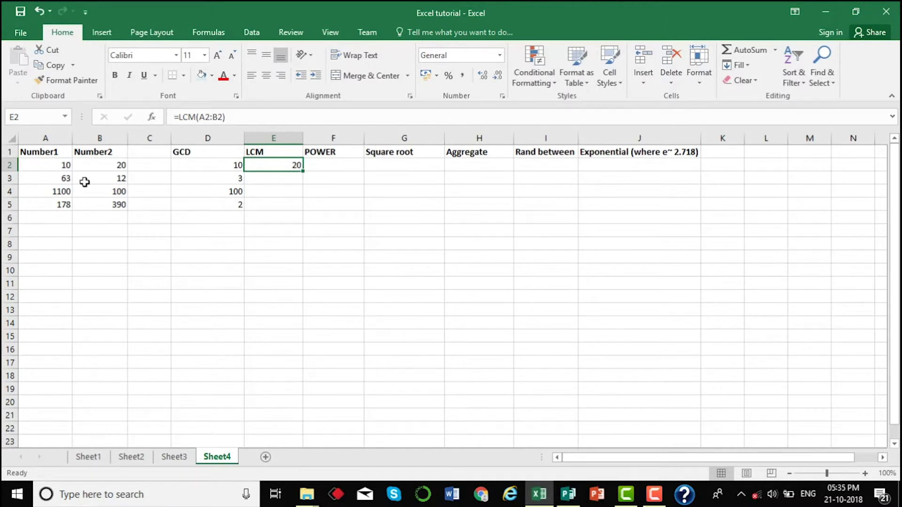
Fill the LCM formula from E2 down to E5
drag(303, 170, 303, 211)
Square the first Number1 value by entering =POWER(A2,2) in F2 and check the formula
click(311, 164)
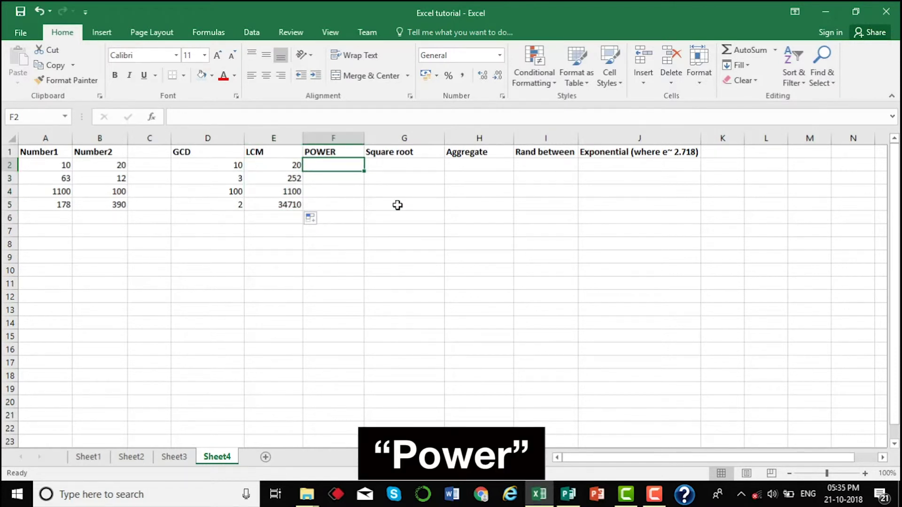
text(=power)
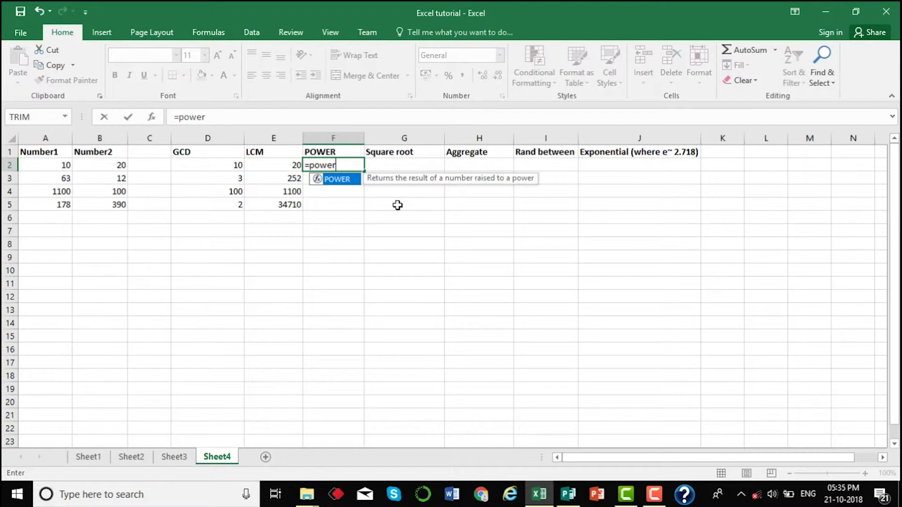
key(Tab)
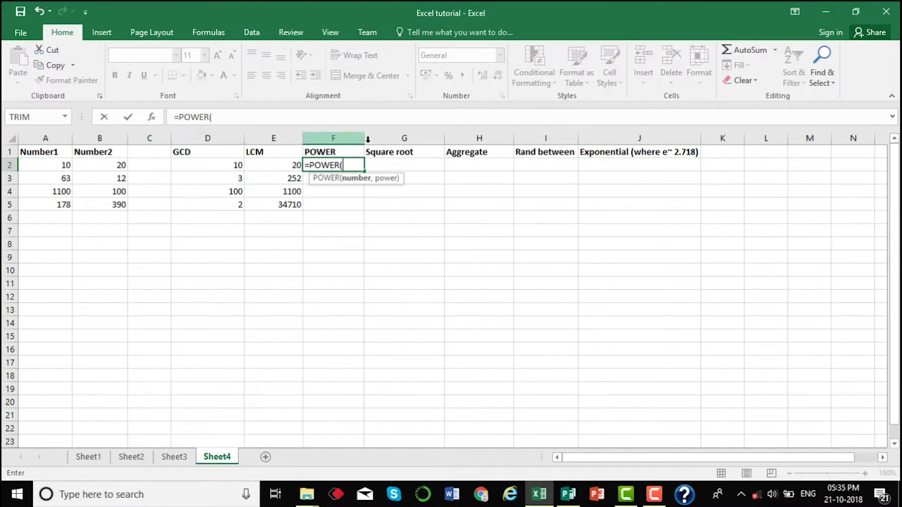
click(49, 165)
text(,)
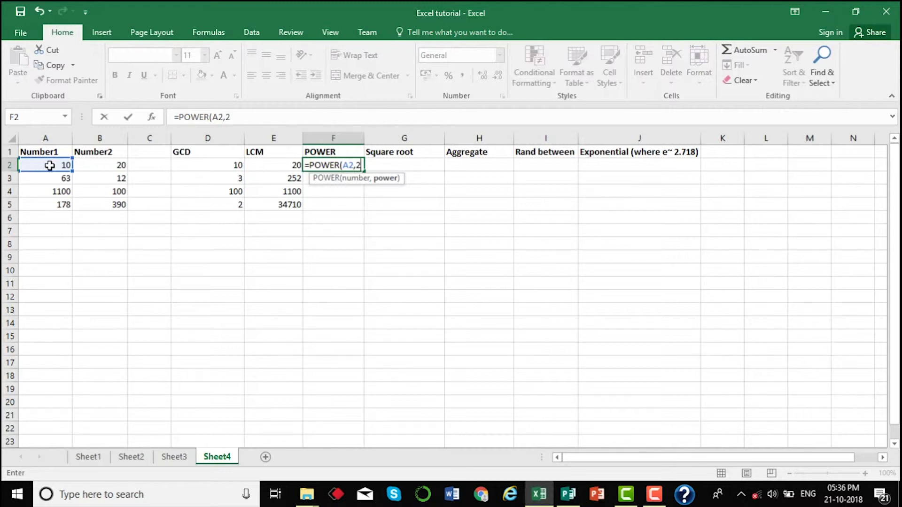
text(2)
key(Return)
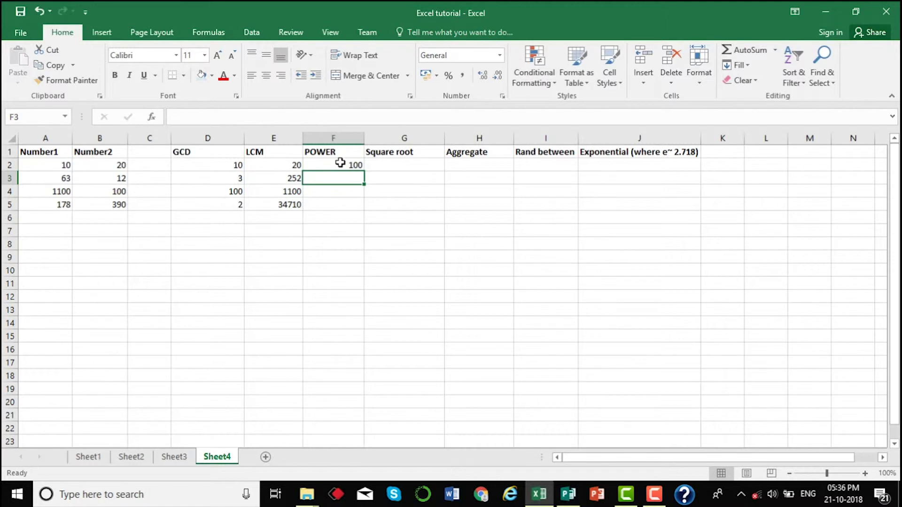
click(340, 163)
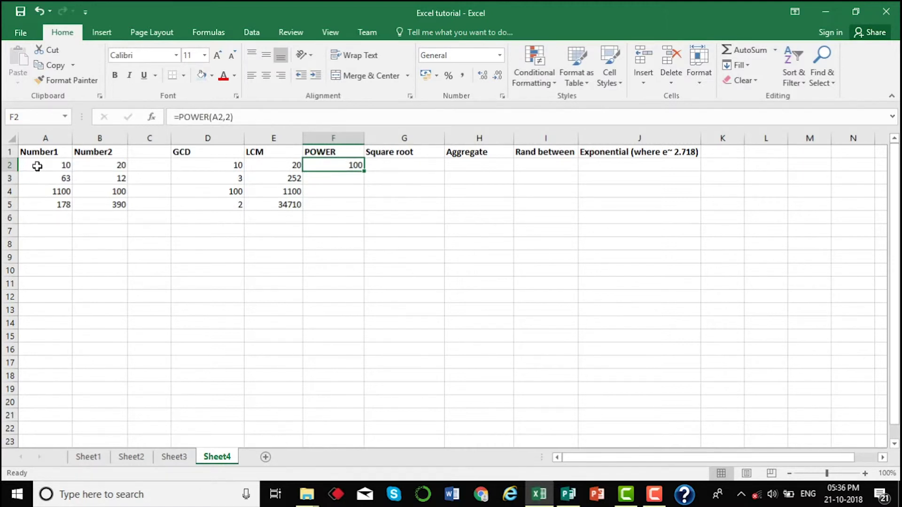
Fill the POWER formula from F2 down to F5 and check the formulas in F2 and F5 against the Number1 values
drag(366, 171, 365, 216)
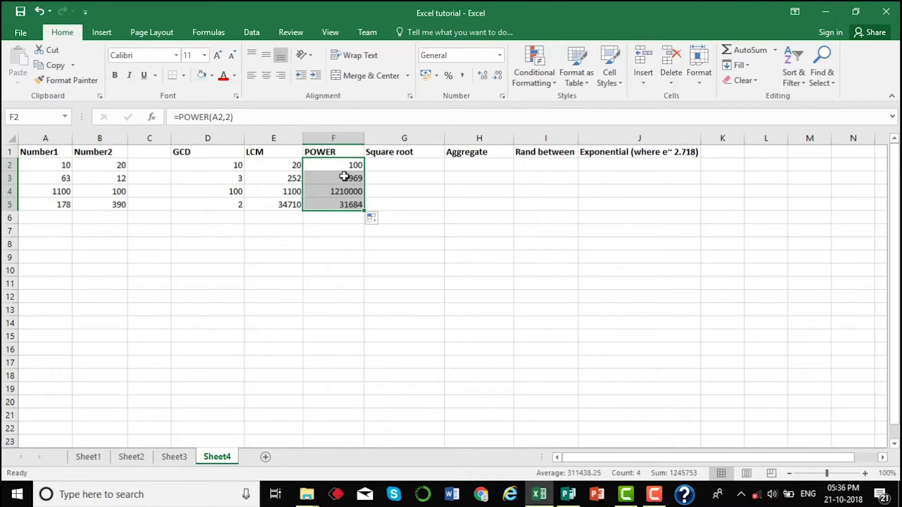
click(340, 172)
click(337, 165)
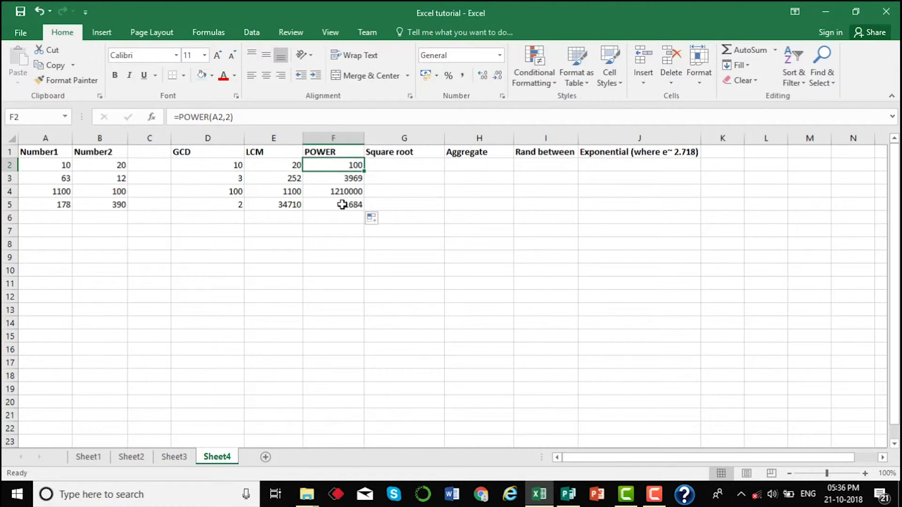
click(342, 205)
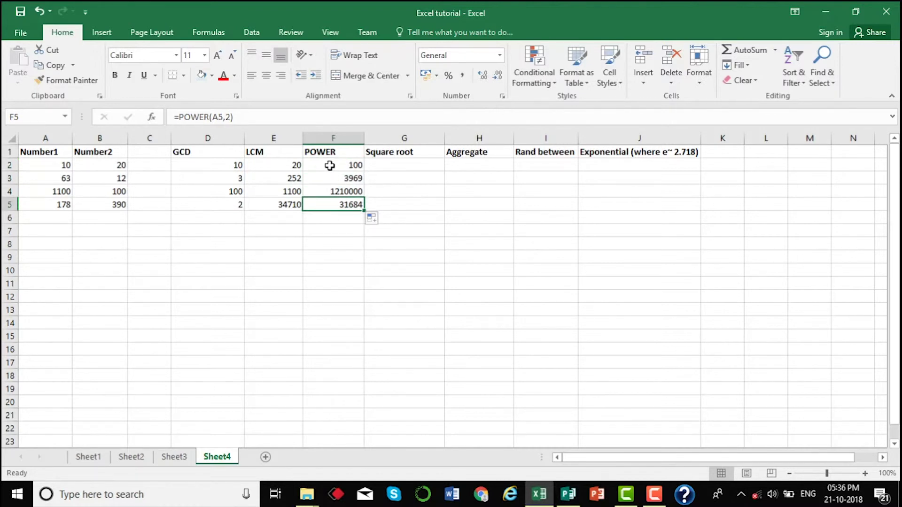
drag(58, 161, 59, 206)
Calculate the square root of the first Number1 value by entering =SQRT(A2) in G2 and check the formula
click(404, 163)
double_click(405, 163)
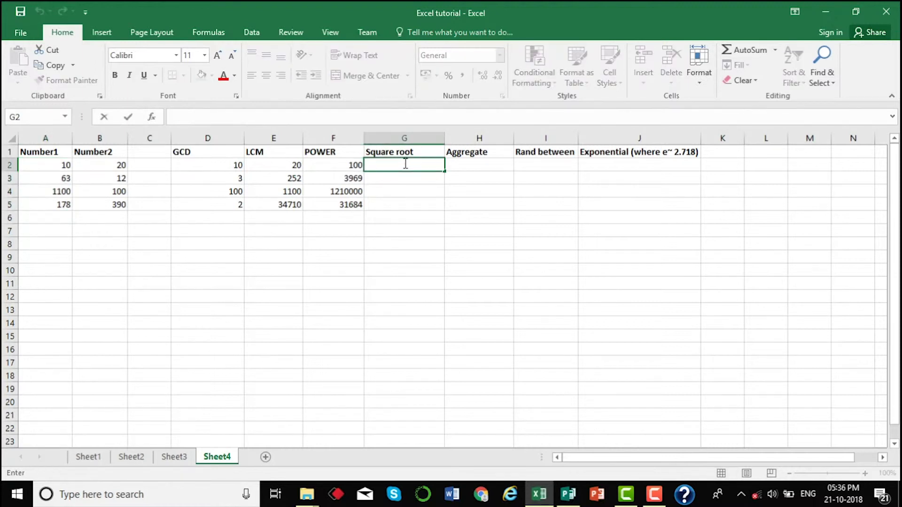
key(Escape)
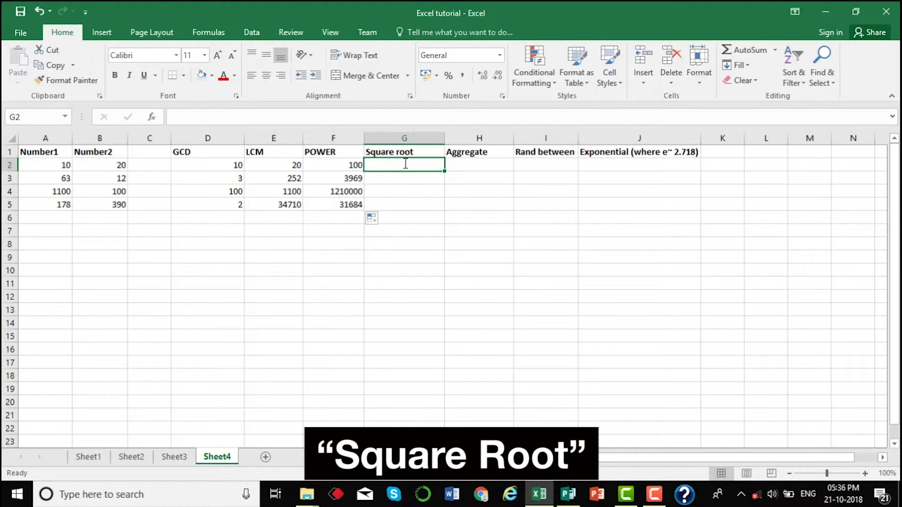
text(=)
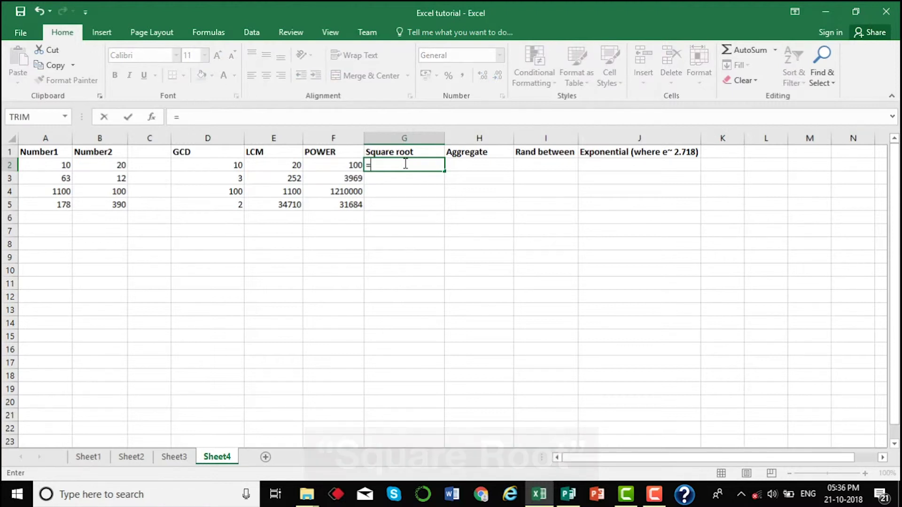
text(sq)
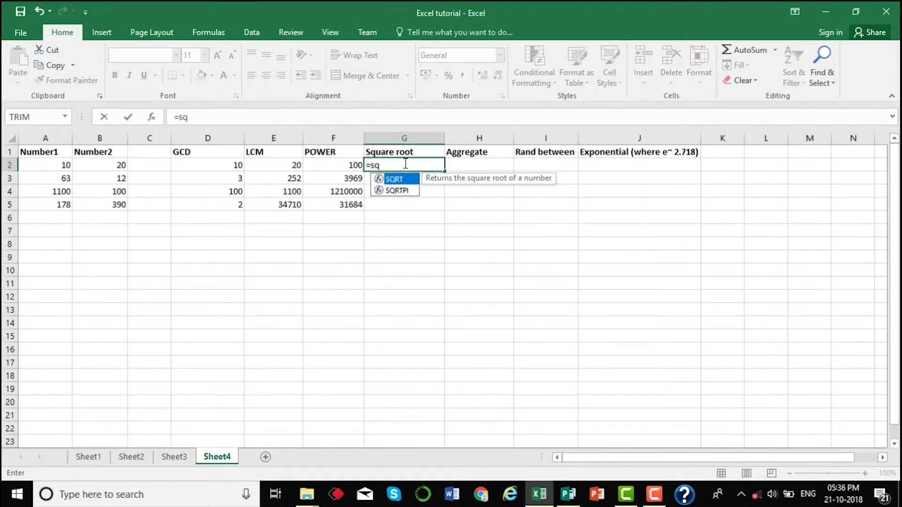
key(Tab)
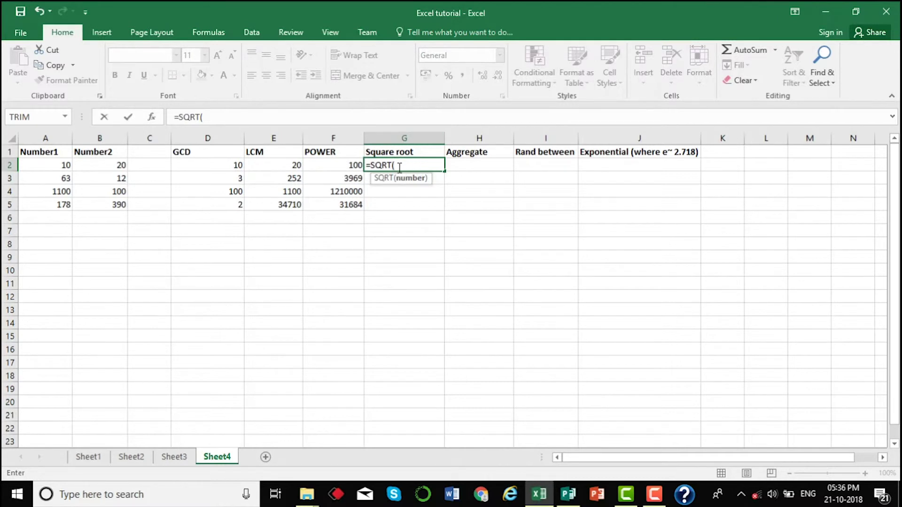
click(54, 167)
text())
key(Return)
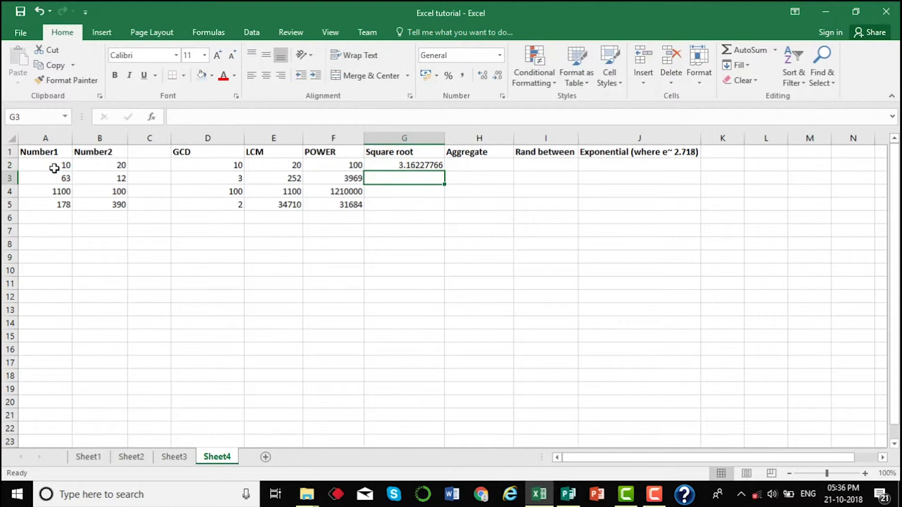
click(407, 163)
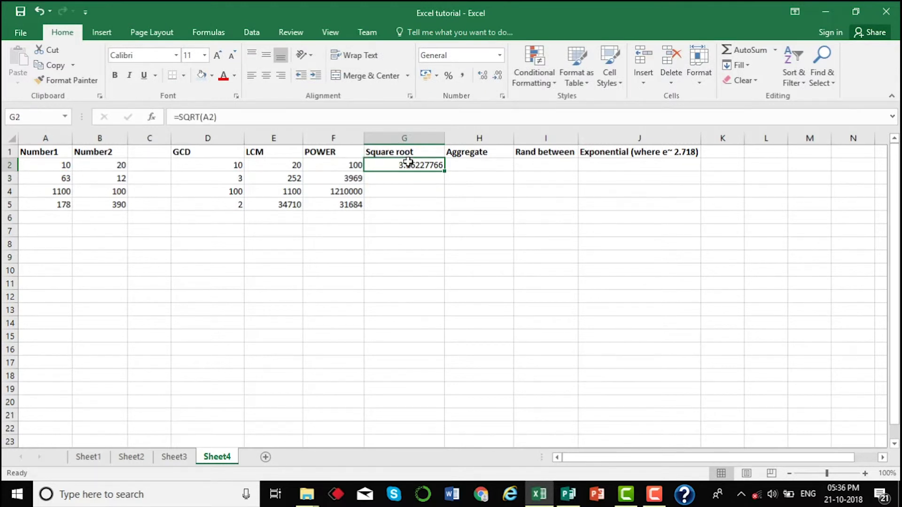
Fill the SQRT formula from G2 down to G5 and compare the results with the Number1 values
drag(445, 172, 435, 205)
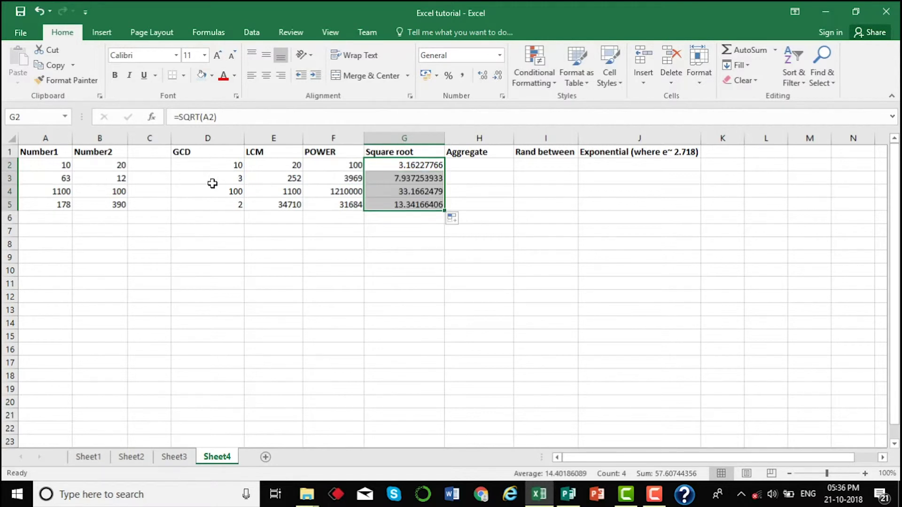
drag(66, 166, 63, 207)
click(393, 163)
drag(393, 163, 401, 205)
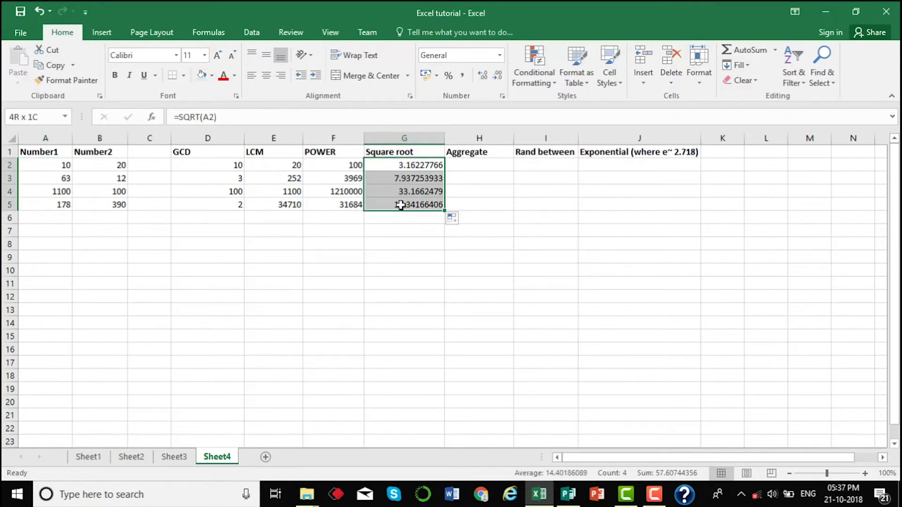
Start an AGGREGATE formula in H2 with function number 1 - AVERAGE
double_click(462, 166)
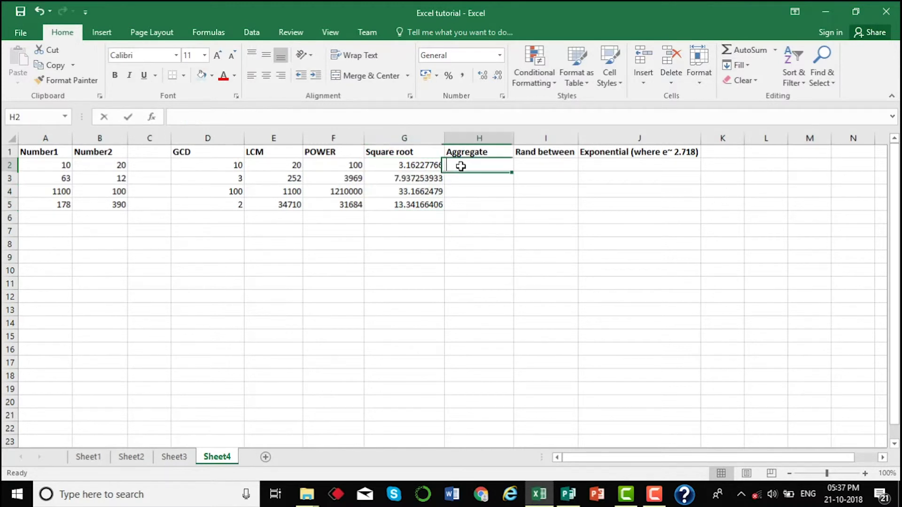
key(Escape)
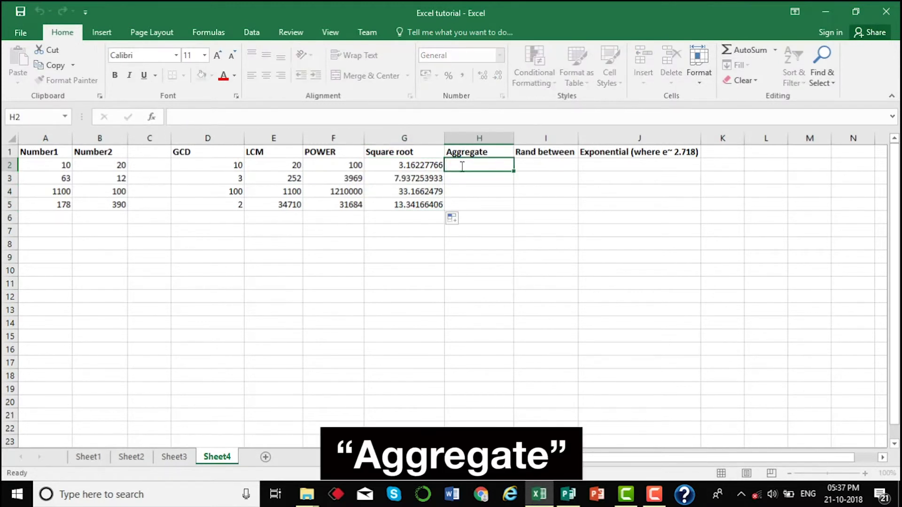
text(=ag)
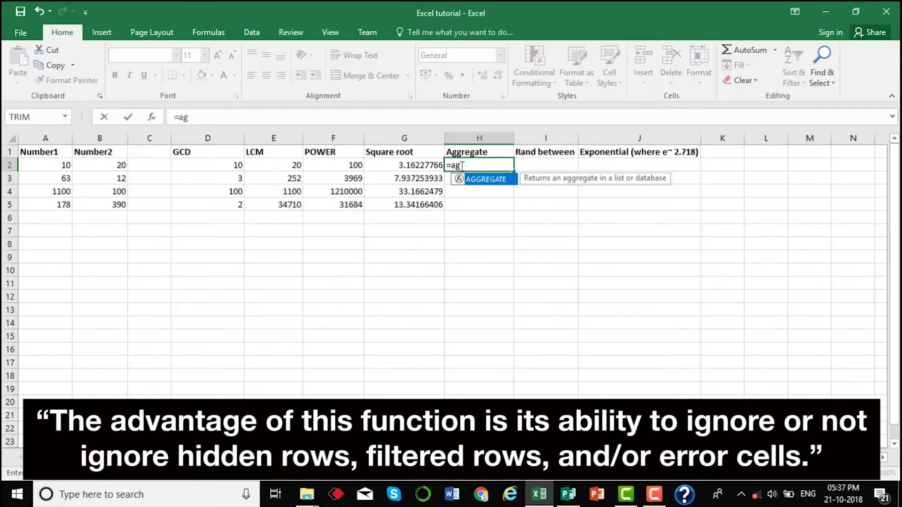
key(Tab)
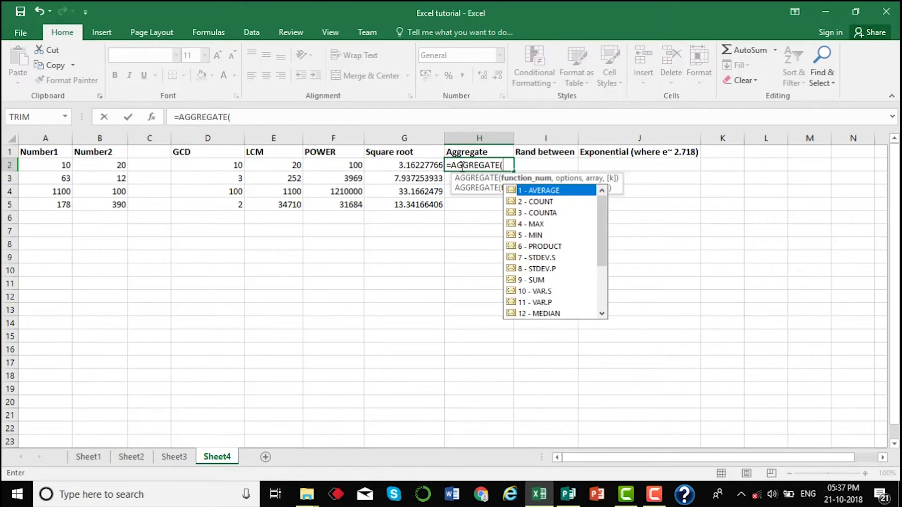
mouse_move(599, 207)
mouse_down()
mouse_move(606, 262)
mouse_move(603, 208)
mouse_up()
double_click(556, 194)
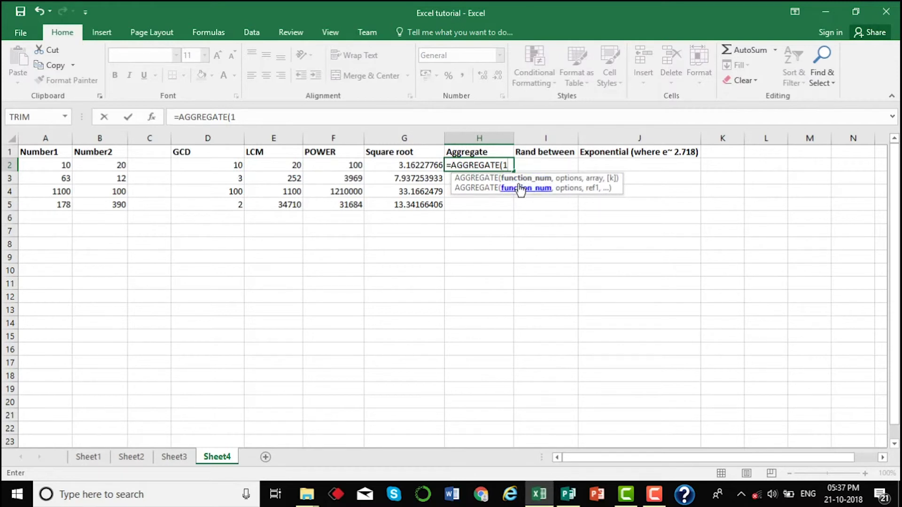
Complete H2 as =AGGREGATE(1,4,A2:A5) using option 4 - Ignore nothing on the Number1 values, and check the formula
text(,)
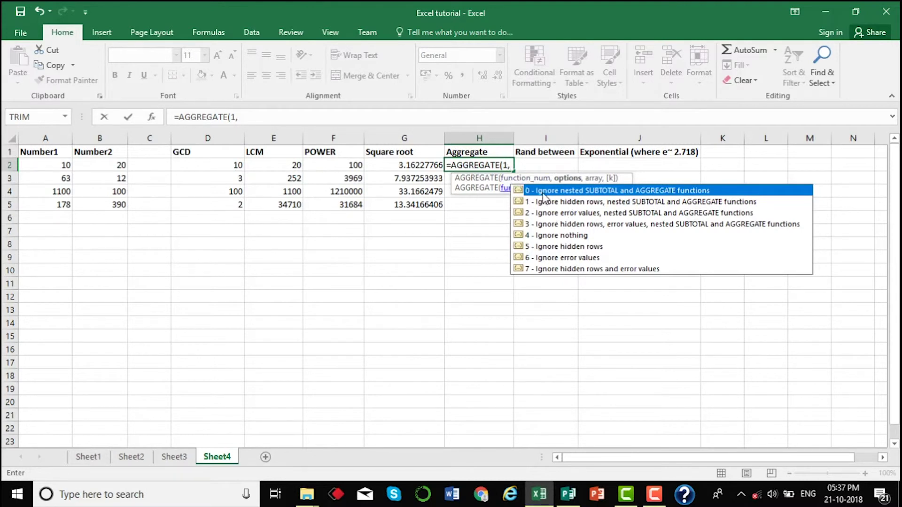
click(551, 236)
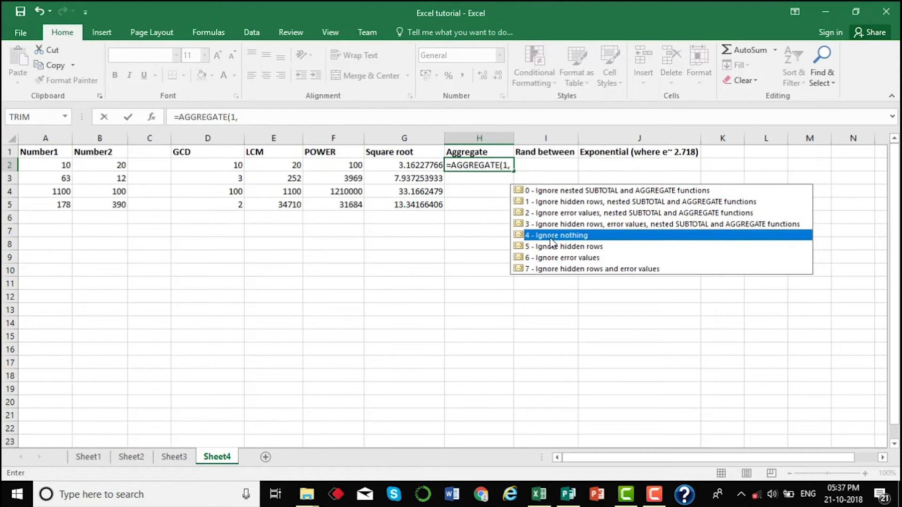
double_click(550, 236)
text(,)
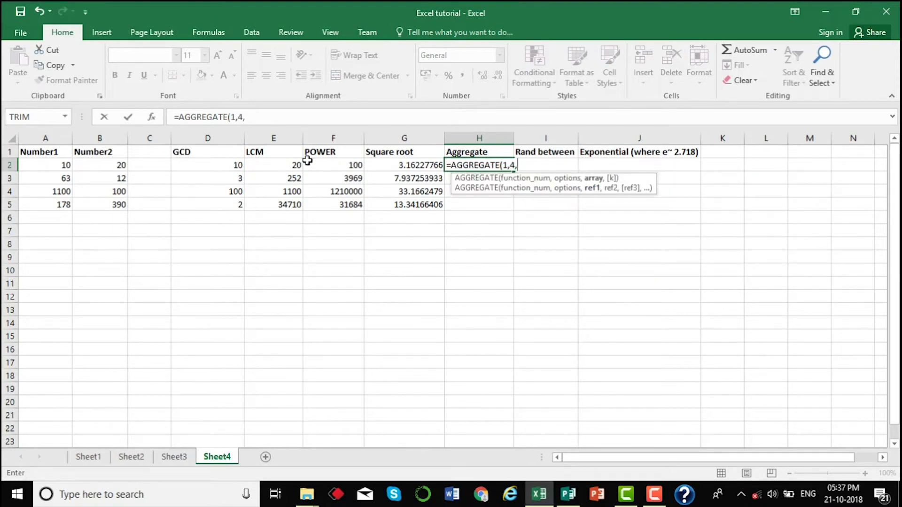
drag(54, 187, 62, 205)
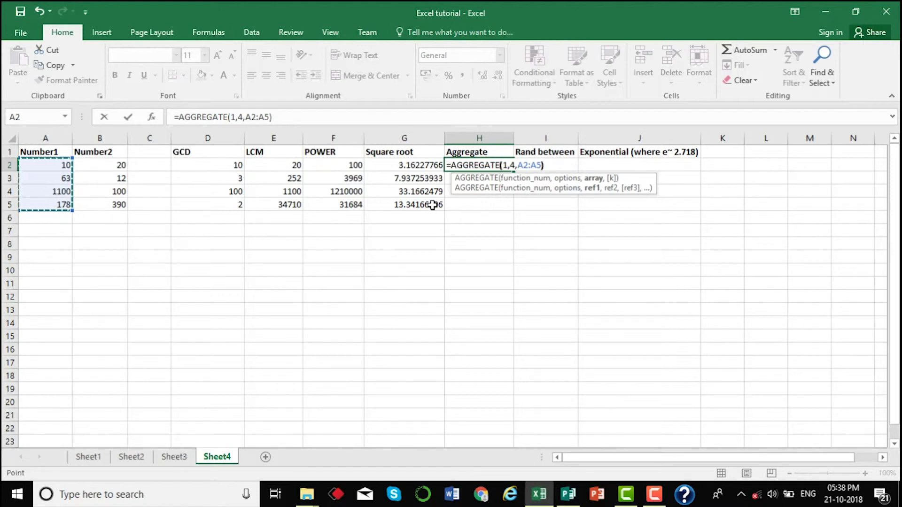
key(Return)
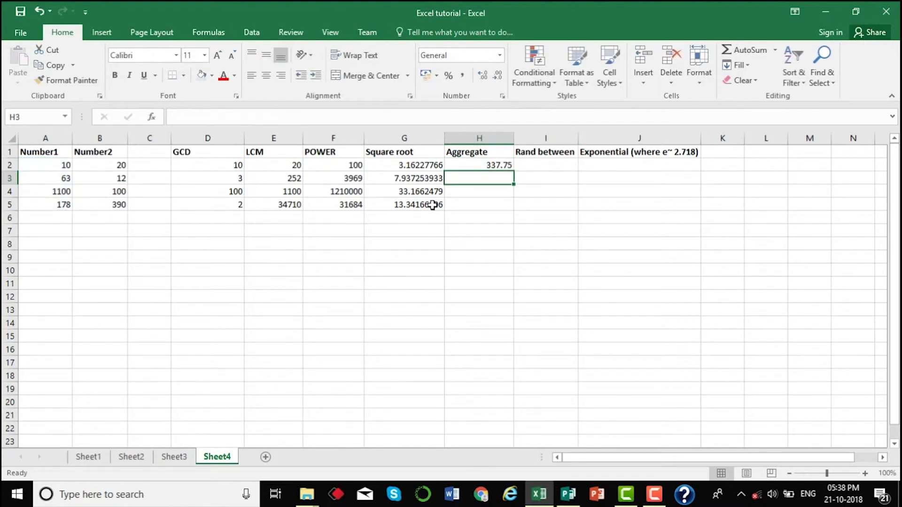
click(494, 166)
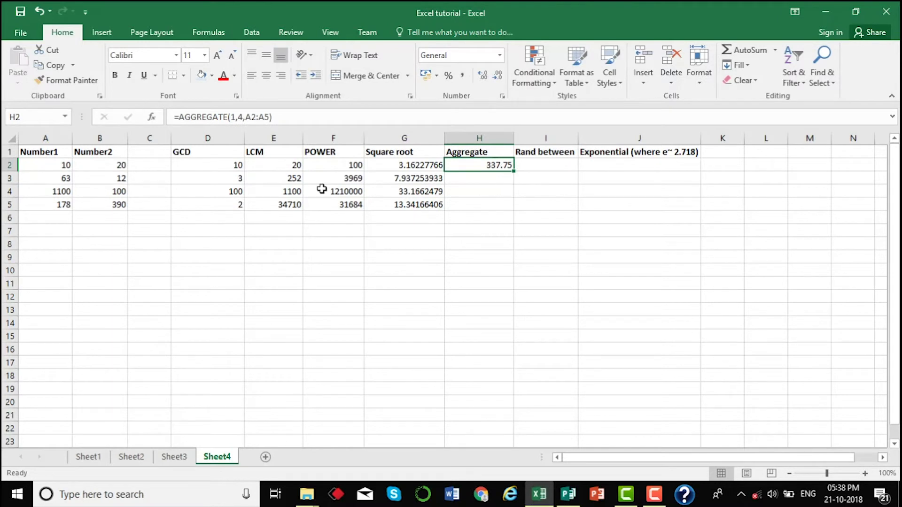
Cross-check the aggregate result by entering =AVERAGE(A2:A5) in H3, and clear that cell after comparing
click(486, 177)
text(=aver)
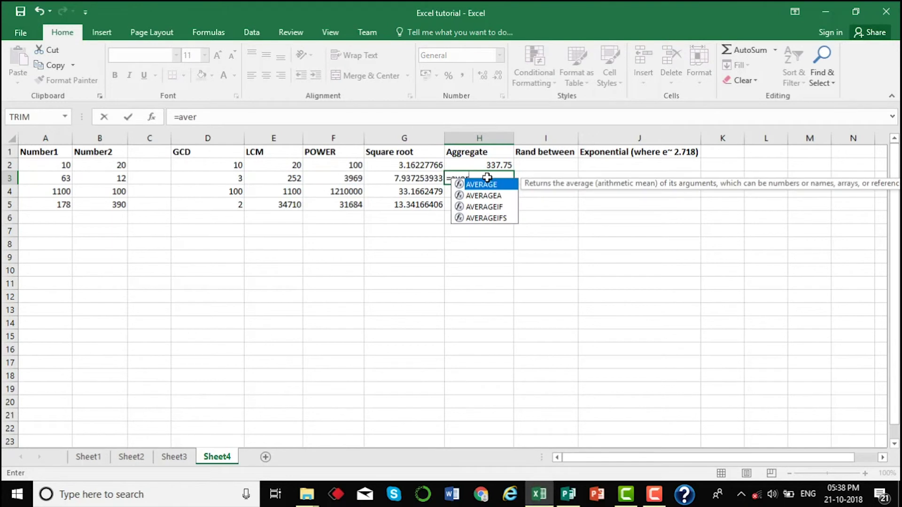
key(Tab)
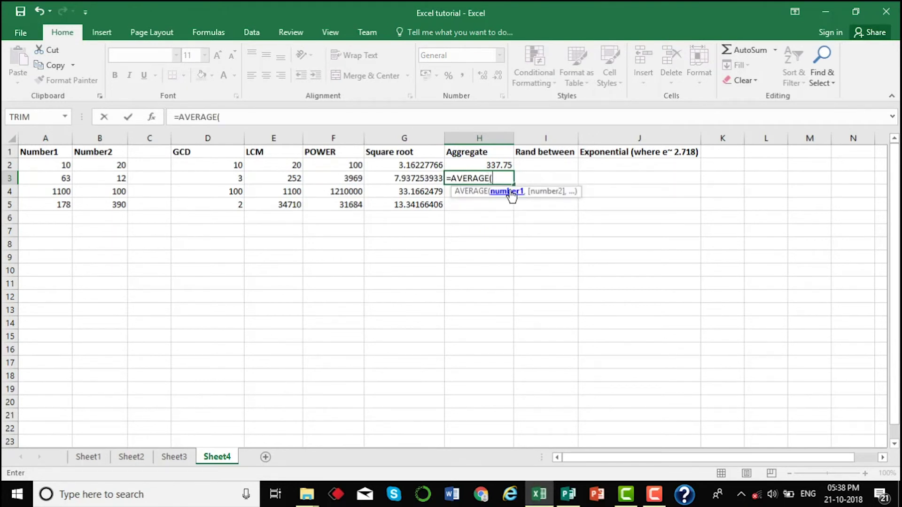
drag(53, 165, 53, 202)
text())
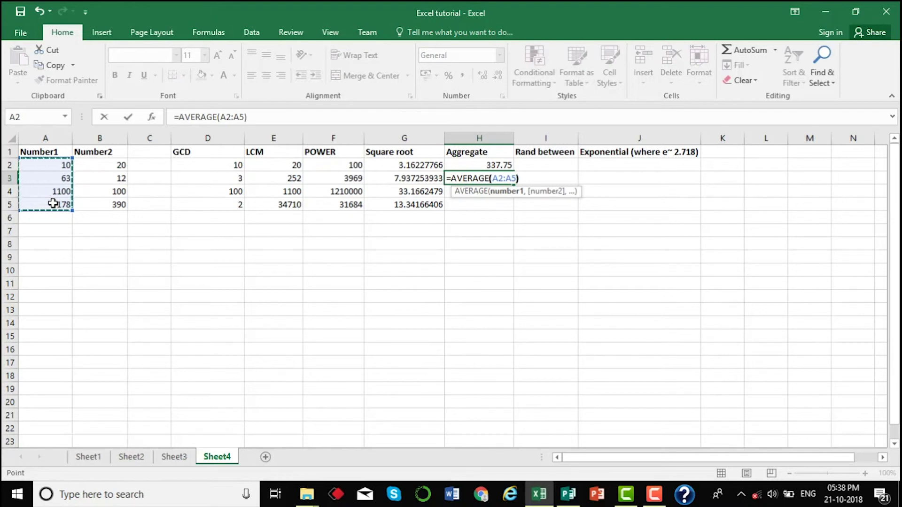
key(Return)
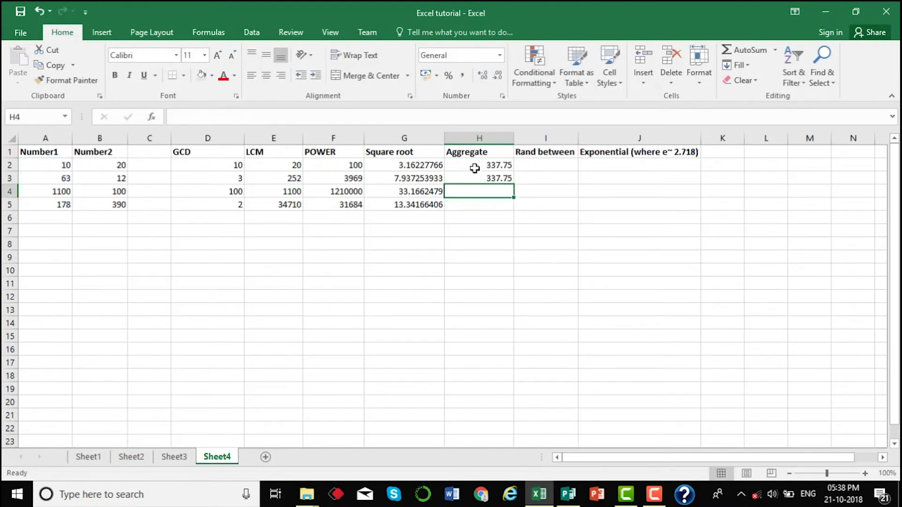
click(473, 176)
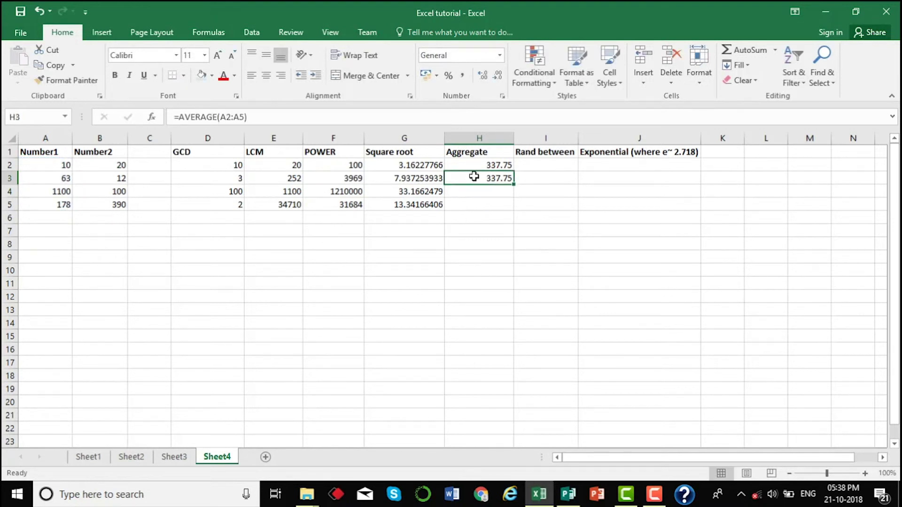
key(Delete)
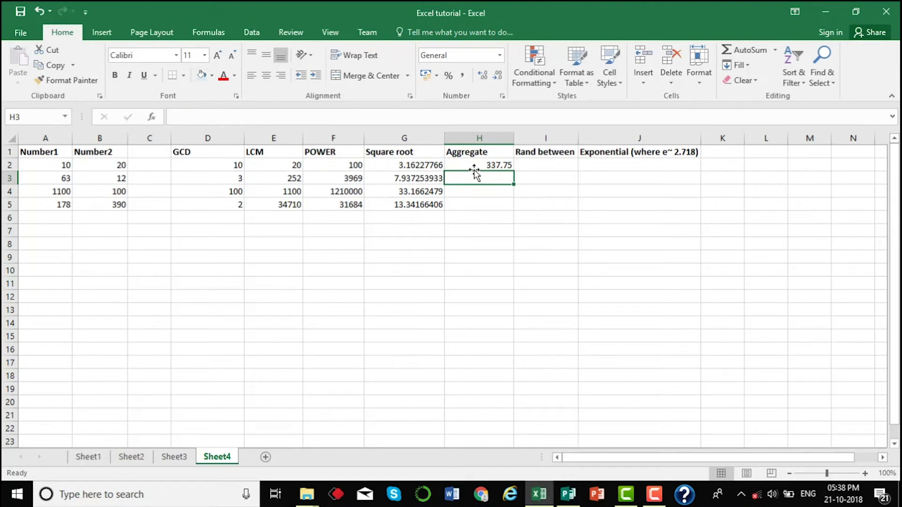
Fill the AGGREGATE formula from H2 down to H5
click(474, 168)
drag(515, 171, 510, 207)
Enter =RANDBETWEEN(10,100) in I2 under Rand between
double_click(540, 166)
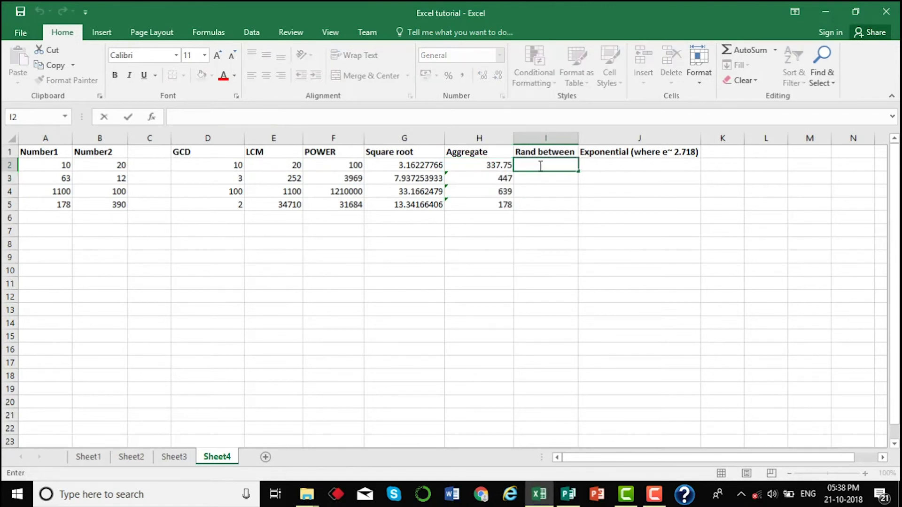
text(=rand)
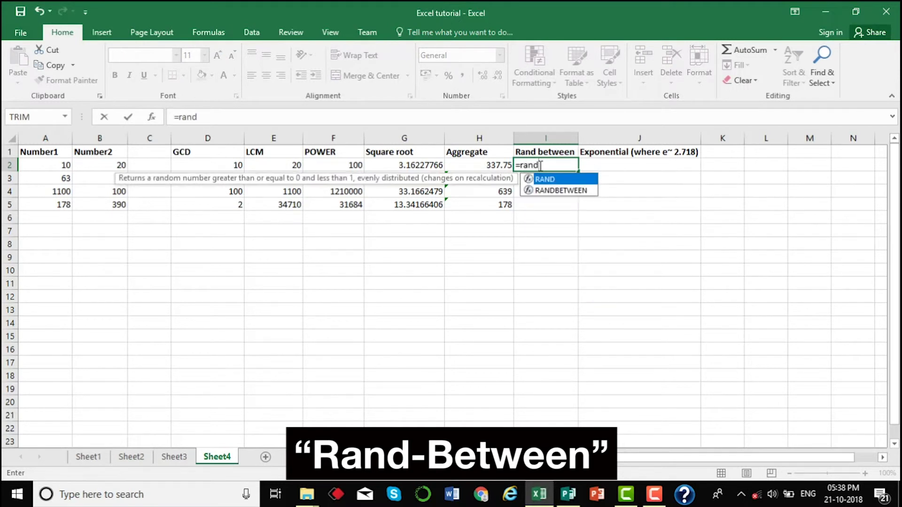
key(Down)
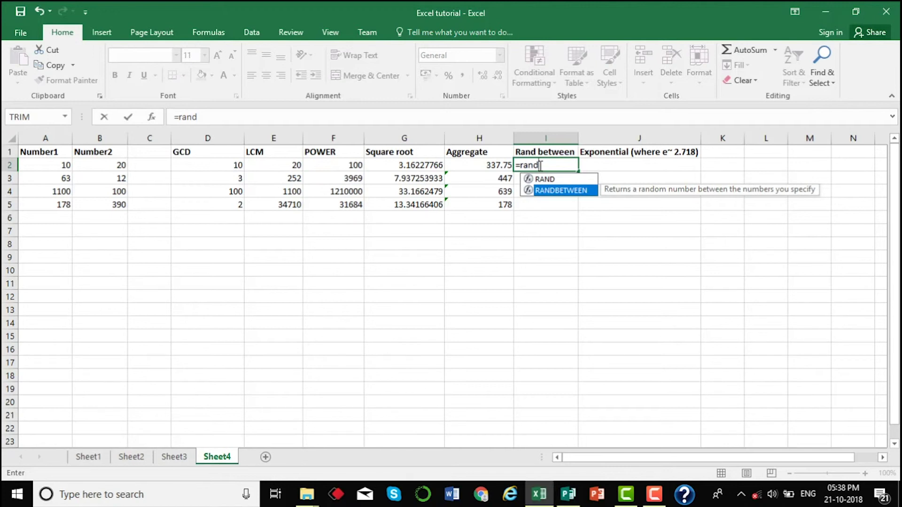
key(Tab)
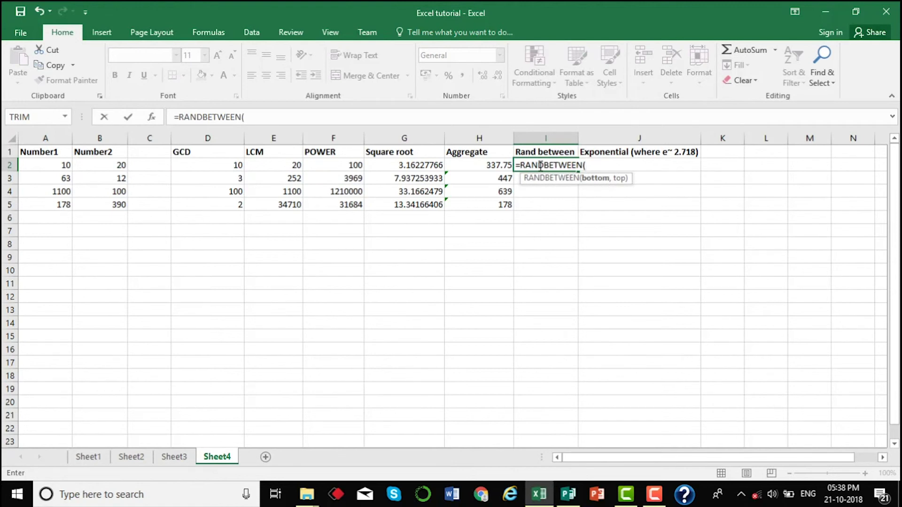
text(10,100)
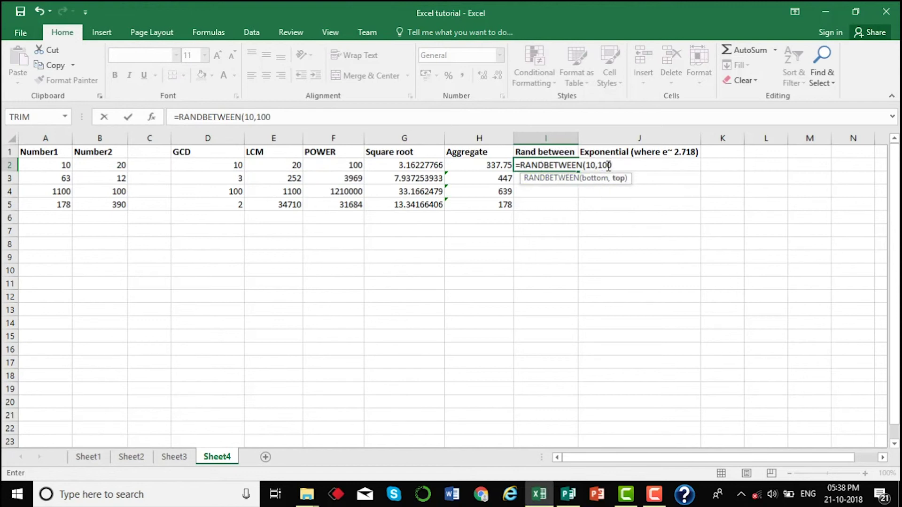
key(Return)
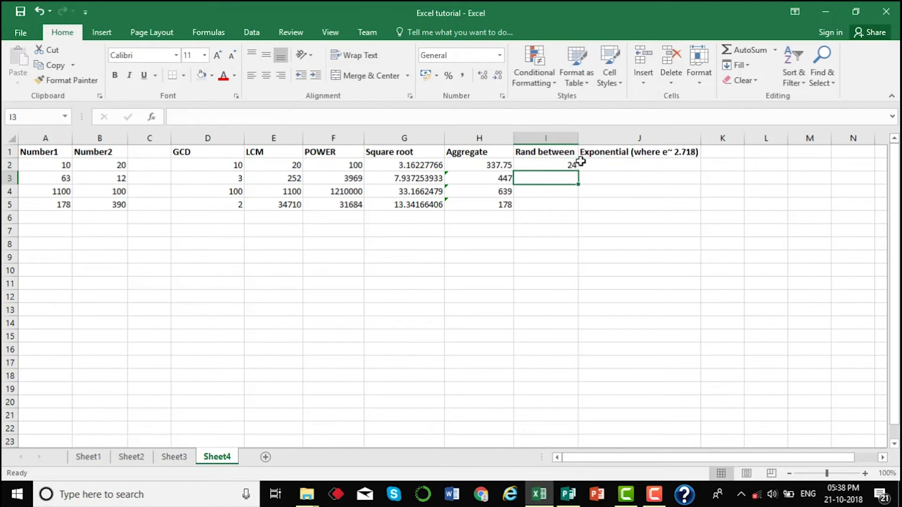
Fill the RANDBETWEEN formula from I2 down to I15 and check the generated numbers against the formula's limits
click(559, 165)
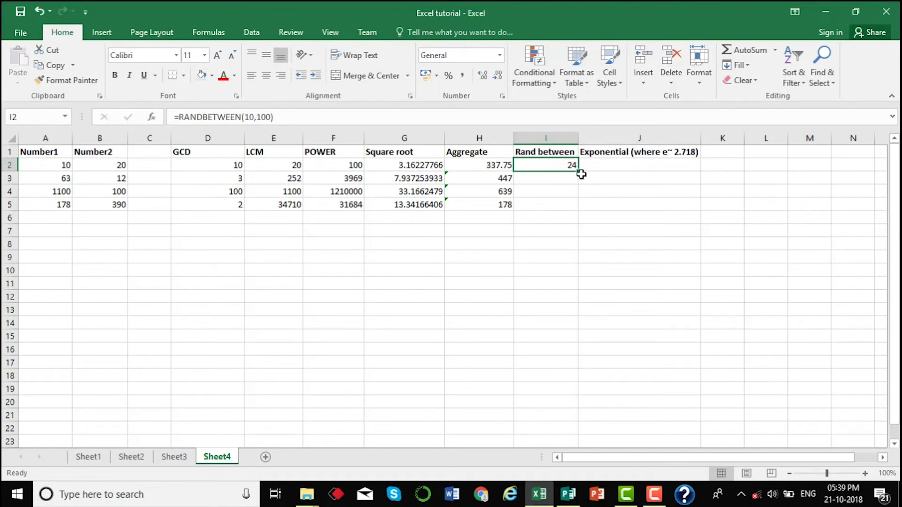
drag(578, 170, 577, 341)
drag(570, 165, 556, 333)
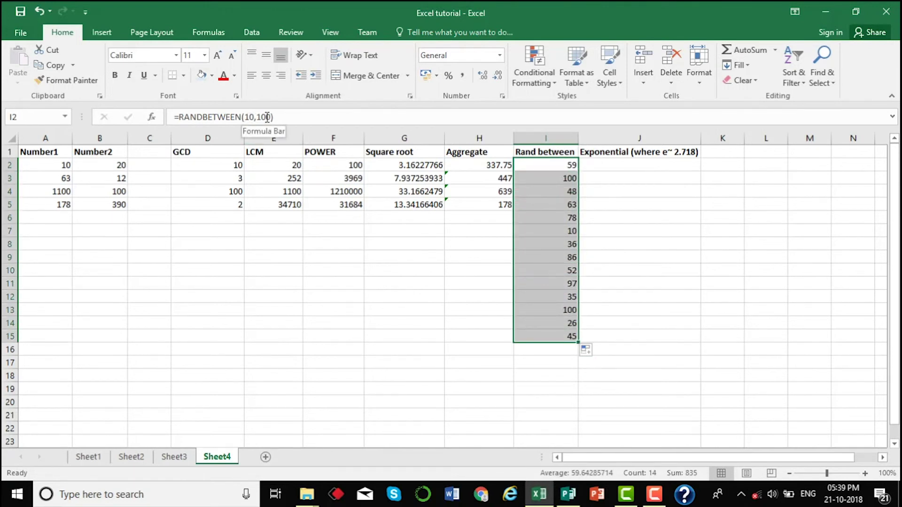
Clear the random numbers from I2:I16
click(650, 235)
drag(538, 165, 559, 348)
key(Delete)
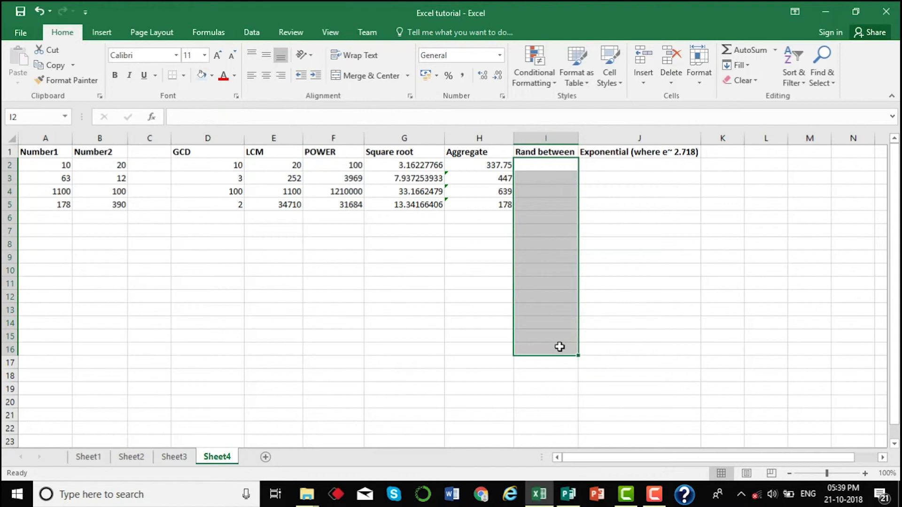
click(549, 167)
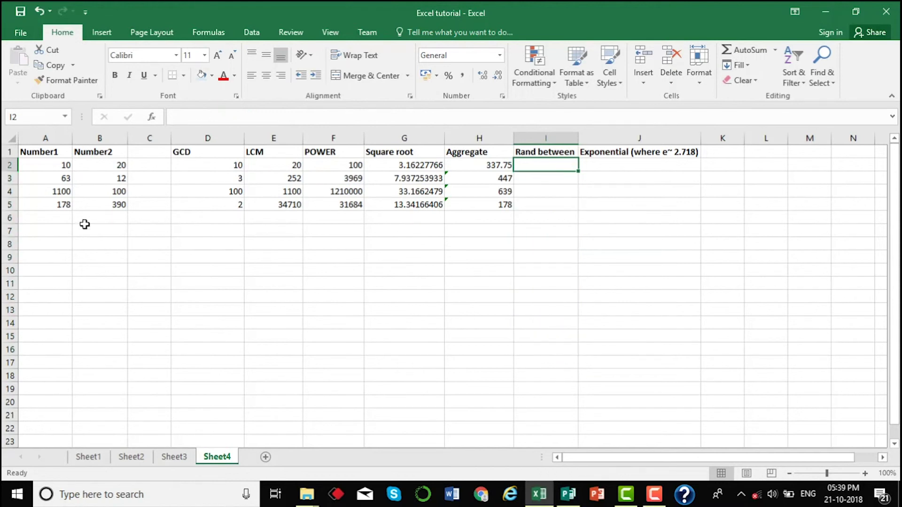
Enter the values 10, 20 and 48 by hand in A2:A4 of the Number1 column
drag(65, 167, 77, 216)
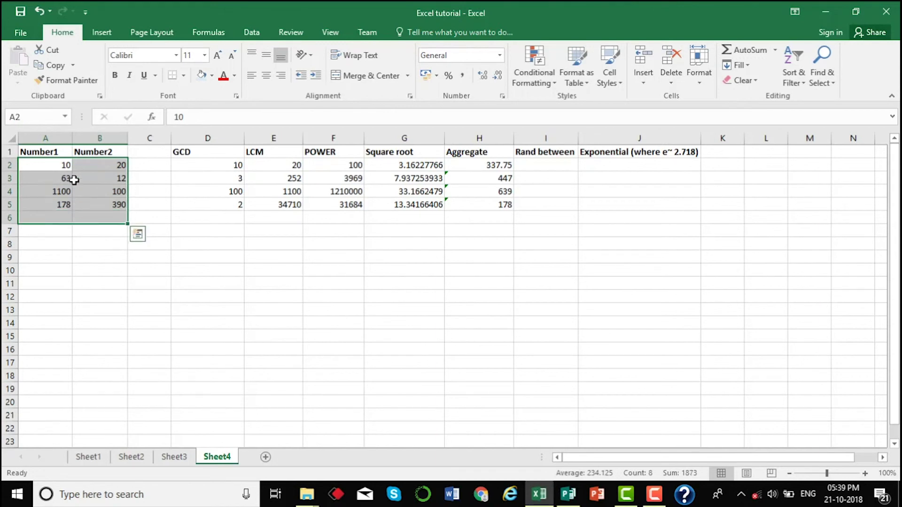
click(186, 325)
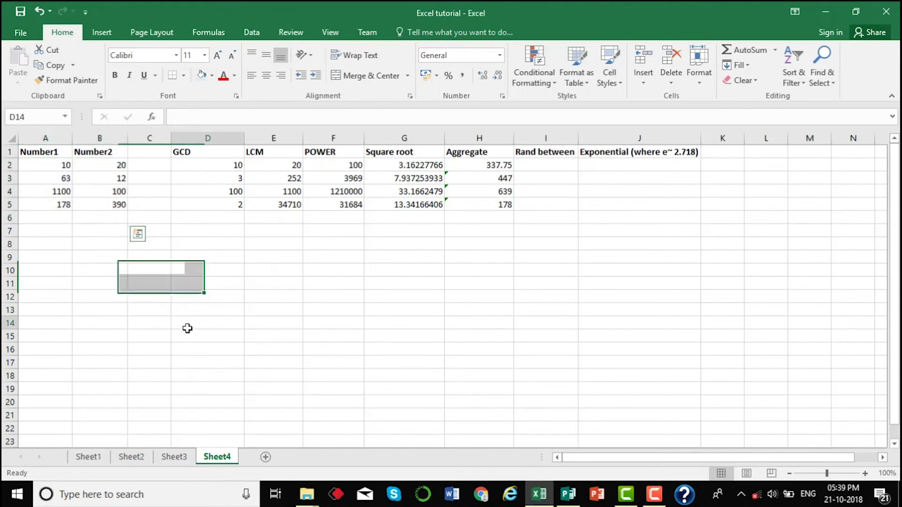
click(55, 167)
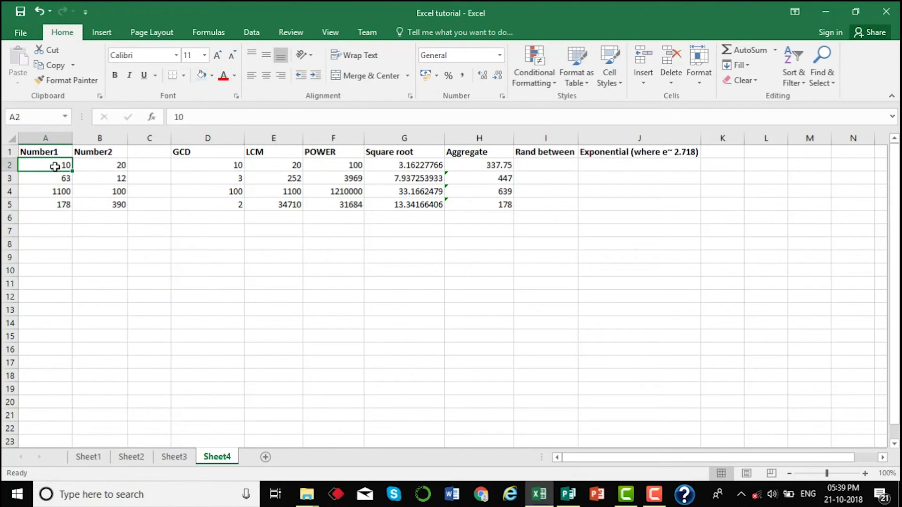
text(10)
key(Return)
text(20)
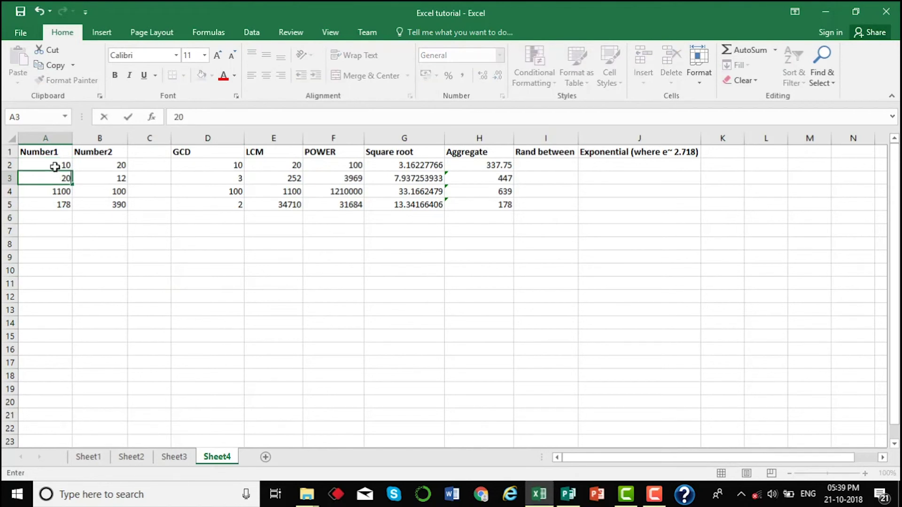
key(Return)
text(48)
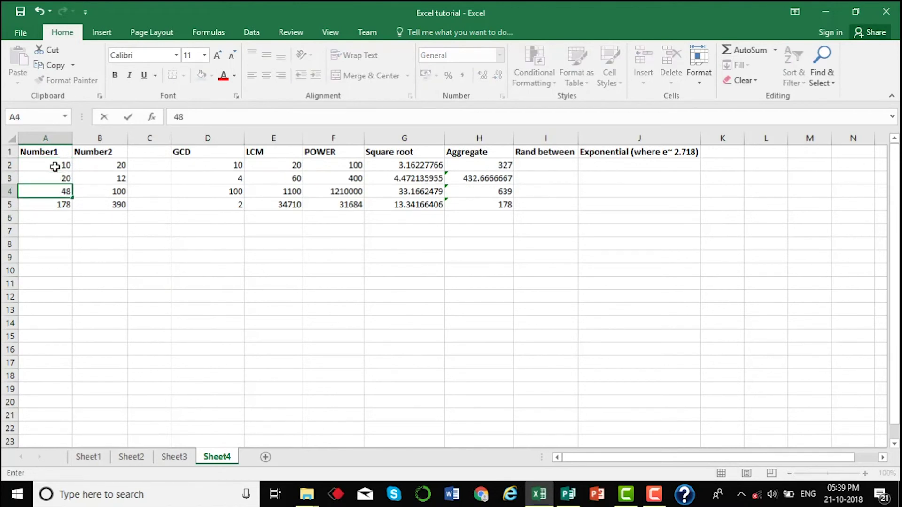
key(Return)
Replace the Number1 value in A2 with the formula =RANDBETWEEN(10,50)
click(55, 167)
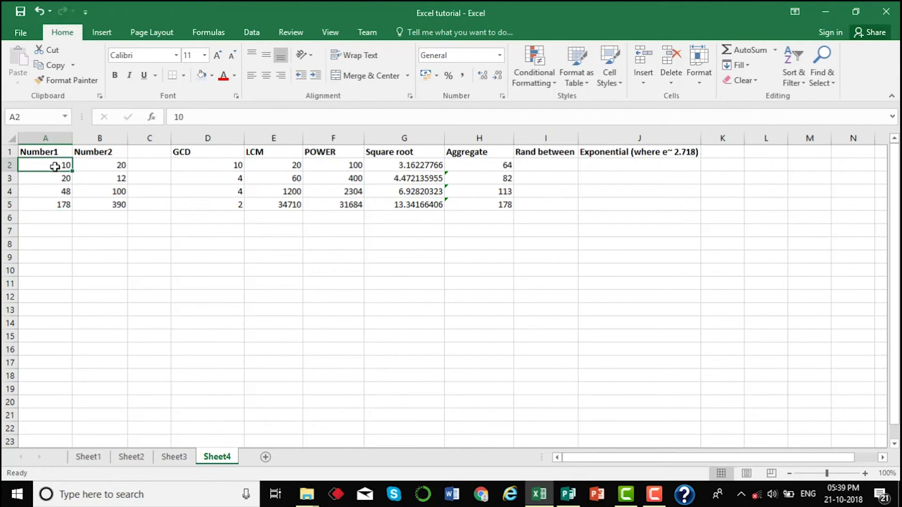
text(=rand)
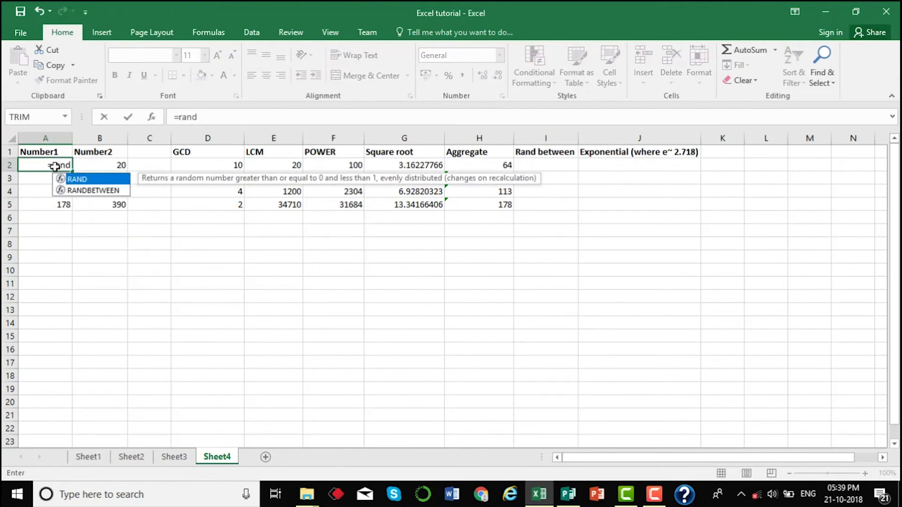
key(Down)
key(Tab)
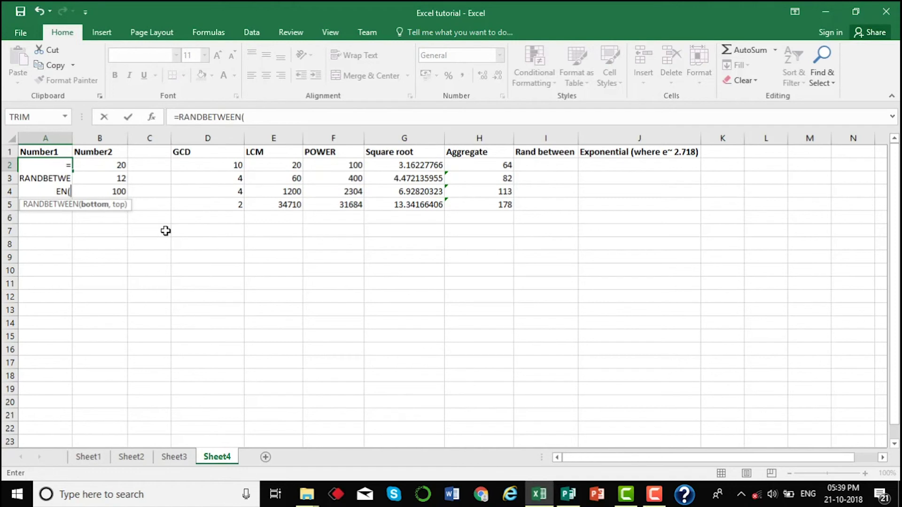
text(10,)
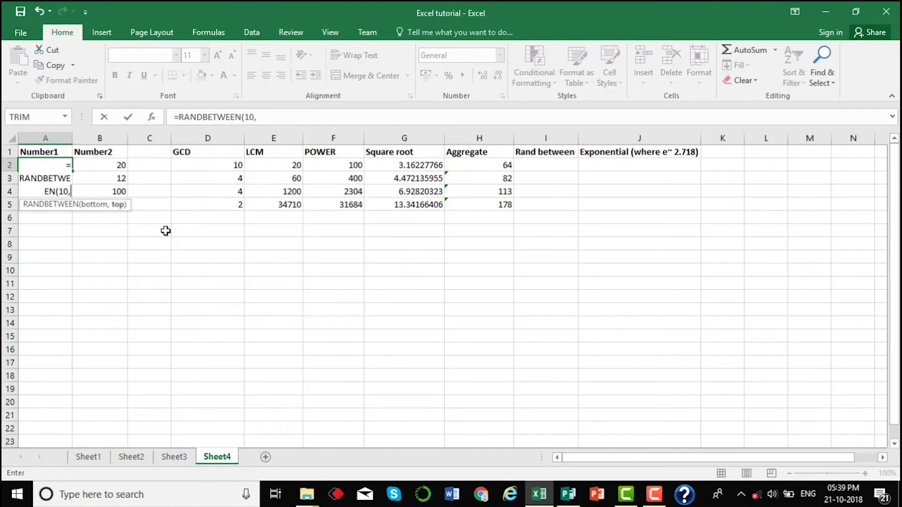
text(50))
key(Return)
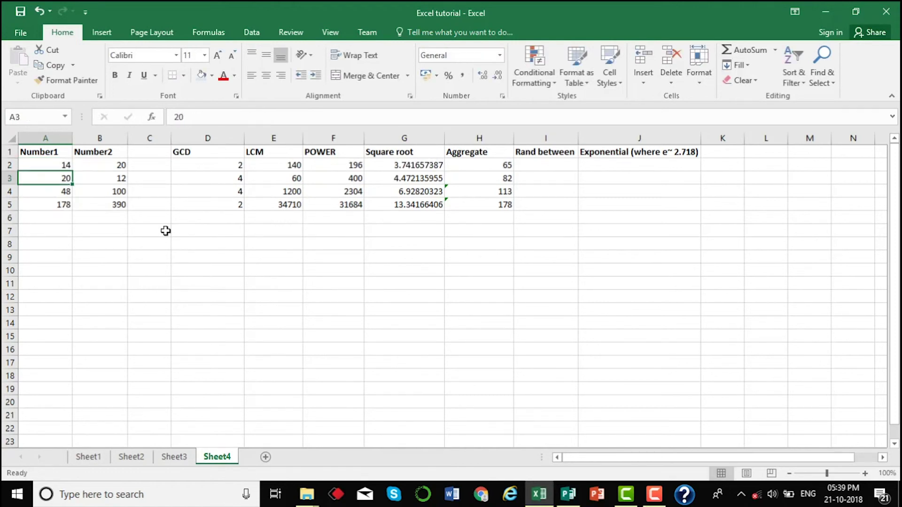
Copy the RANDBETWEEN formula from A2 into the whole Number1 and Number2 range A2:B5
click(51, 163)
key(ctrl+c)
drag(52, 163, 93, 202)
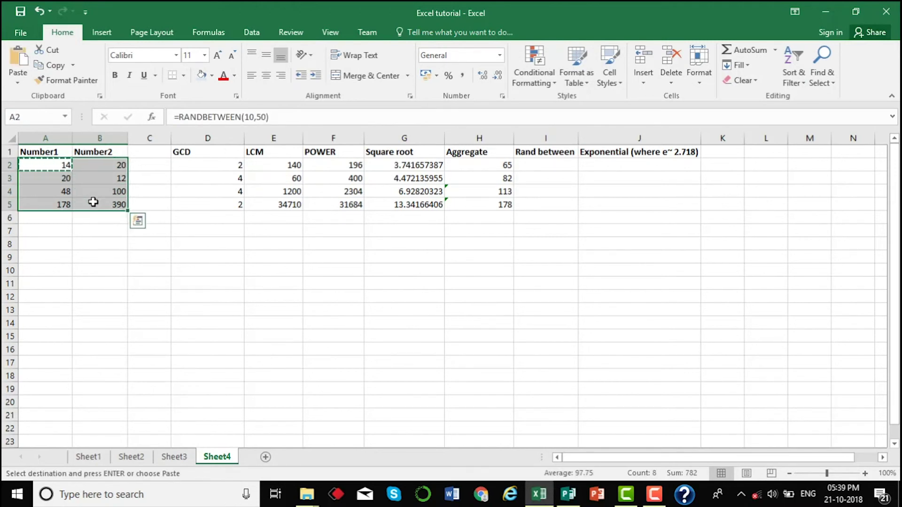
key(ctrl+v)
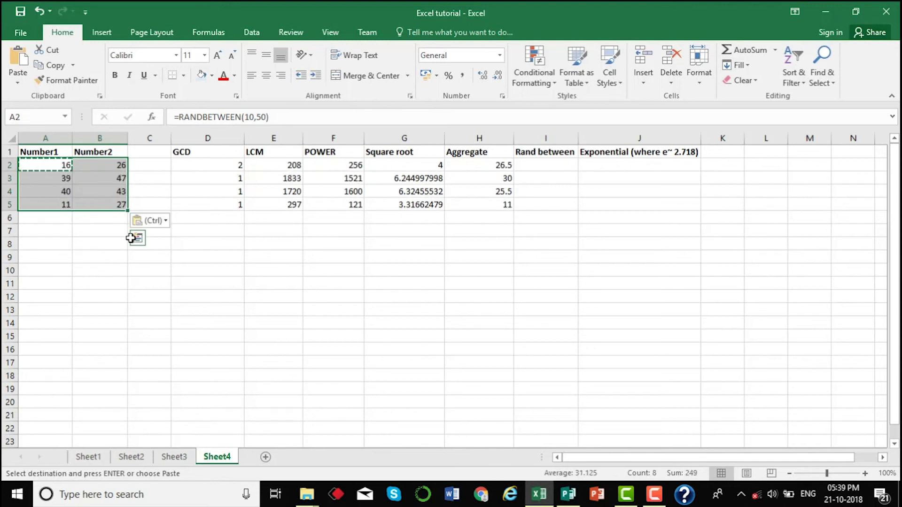
click(200, 286)
key(Escape)
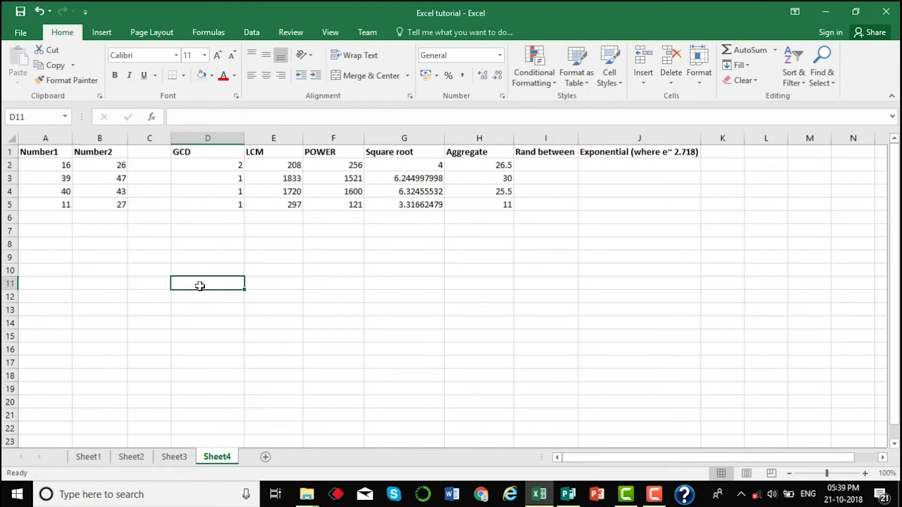
Check the RANDBETWEEN formulas in A2 and B2 and review the range A2:B5
click(57, 167)
click(80, 169)
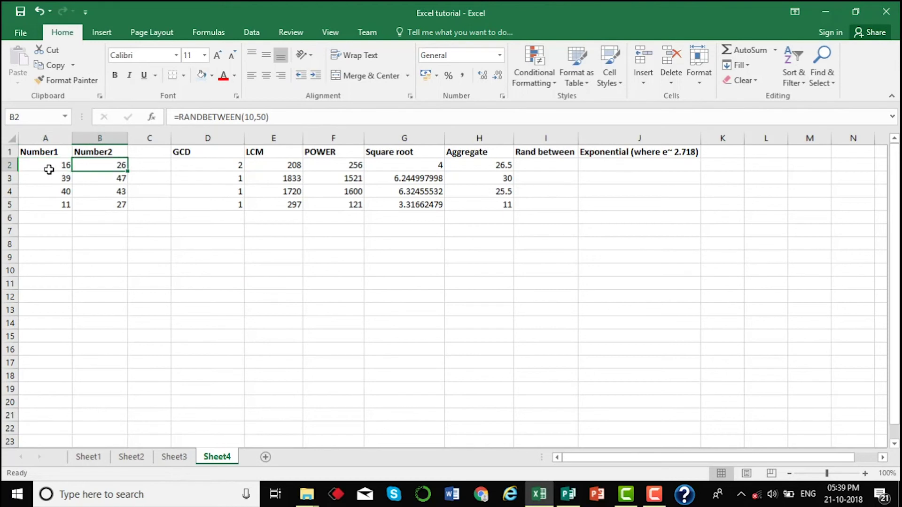
drag(48, 169, 91, 201)
click(60, 170)
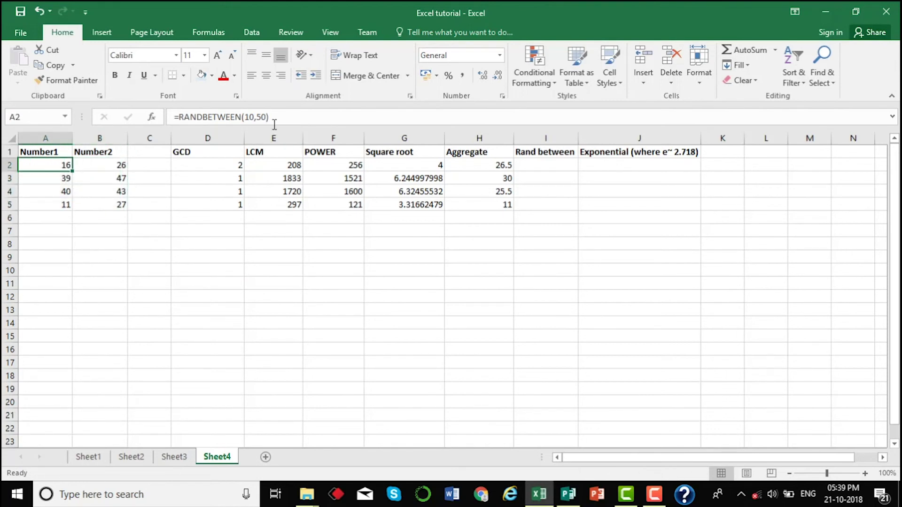
Copy the RANDBETWEEN formula from A2 to I2 and fill it down to I5
click(551, 167)
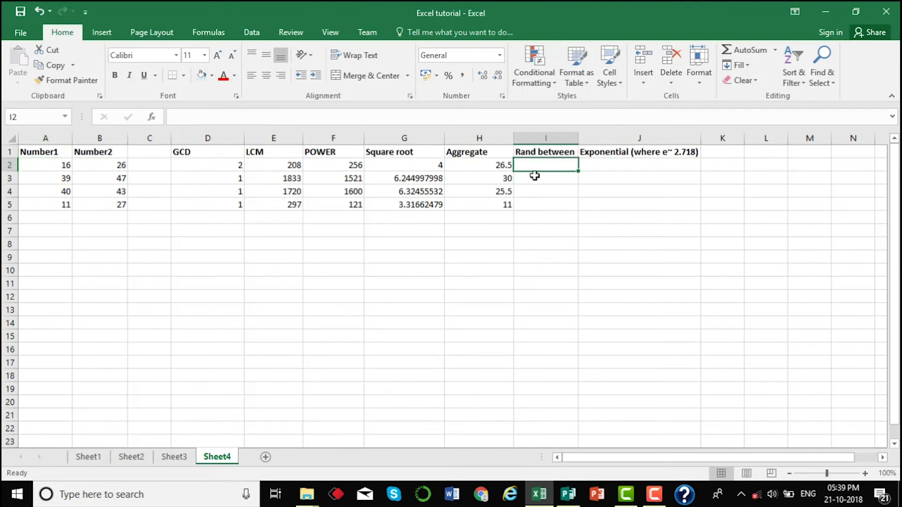
click(37, 164)
key(ctrl+c)
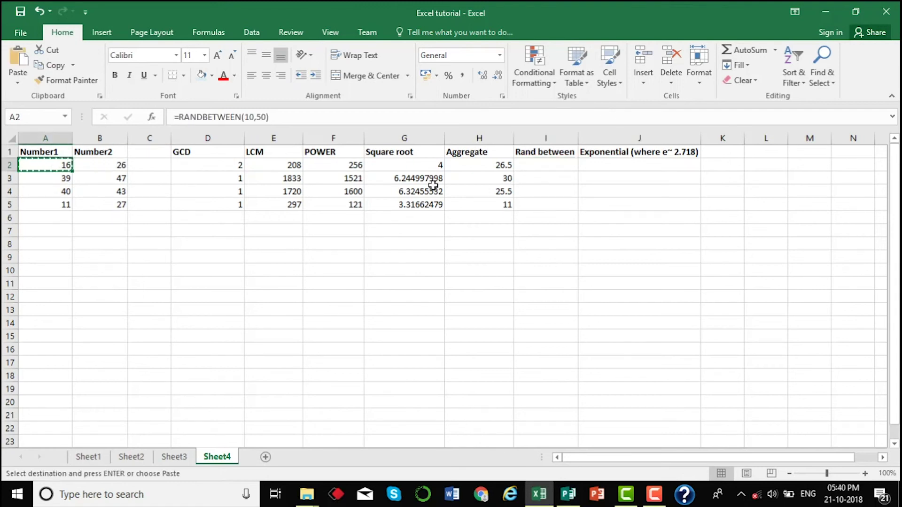
click(563, 169)
key(ctrl+v)
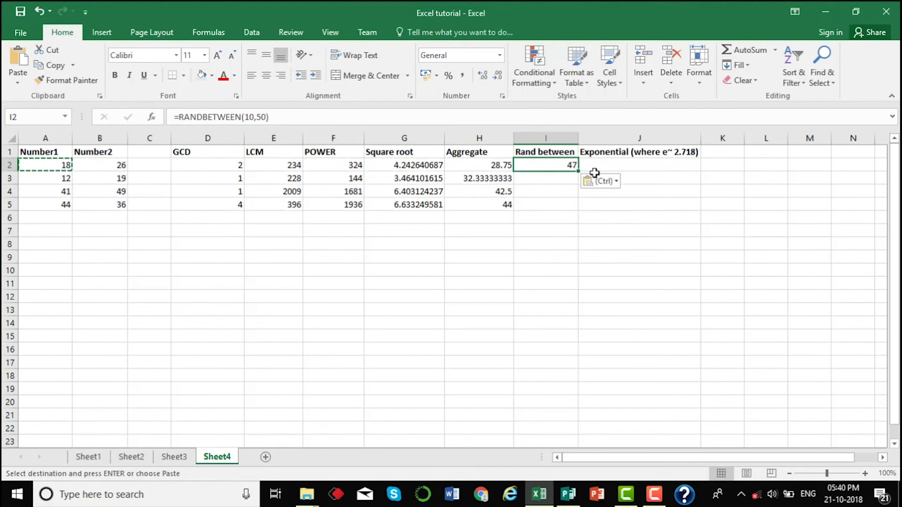
drag(583, 170, 579, 204)
Enter =EXP(A2) in J2 under the Exponential heading
click(610, 164)
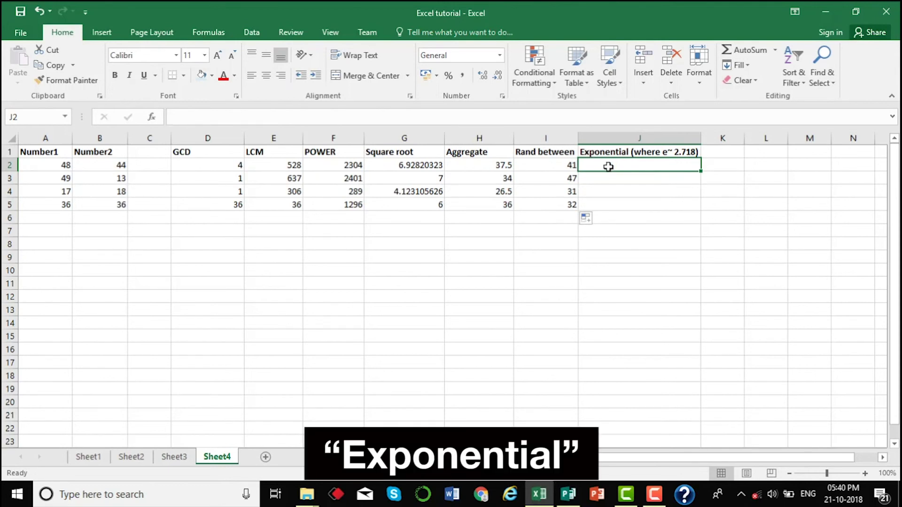
text(=exp)
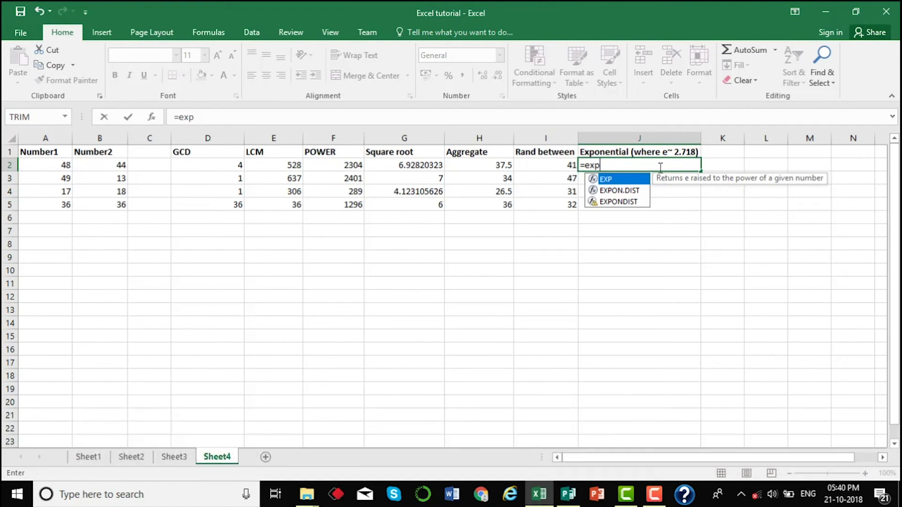
key(Tab)
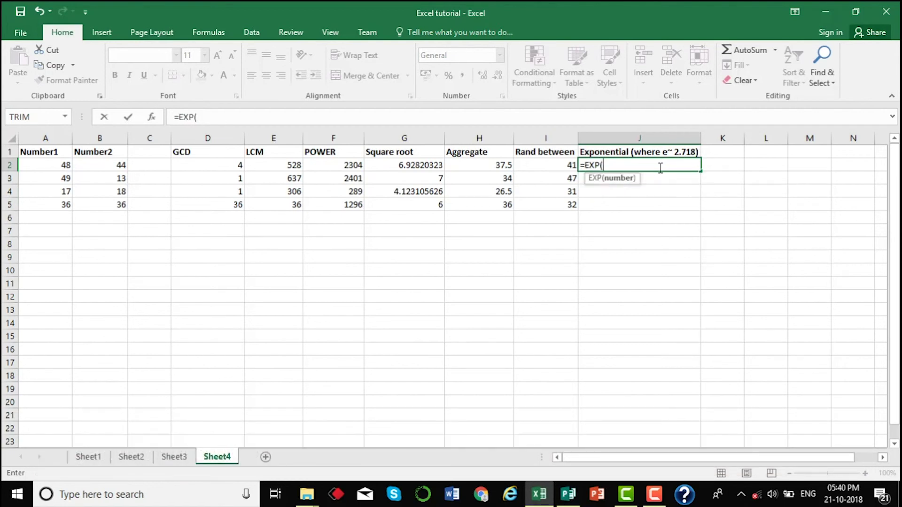
click(57, 165)
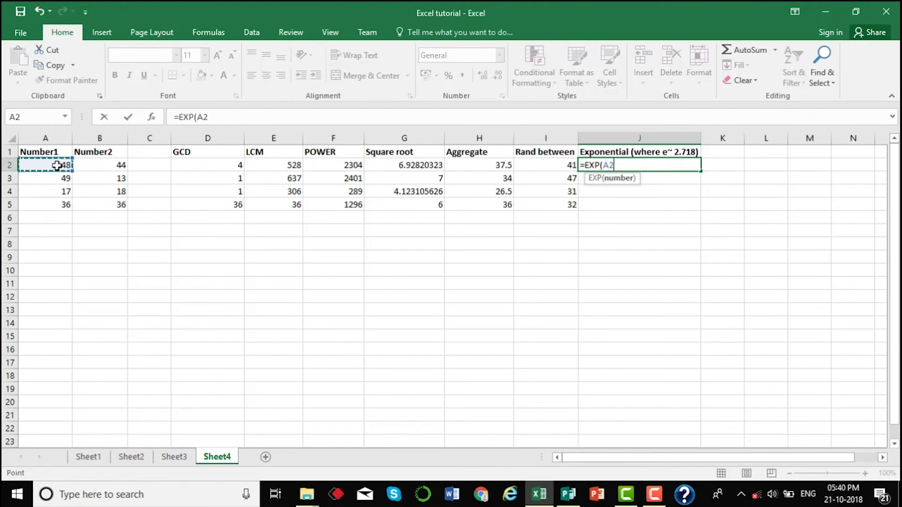
text())
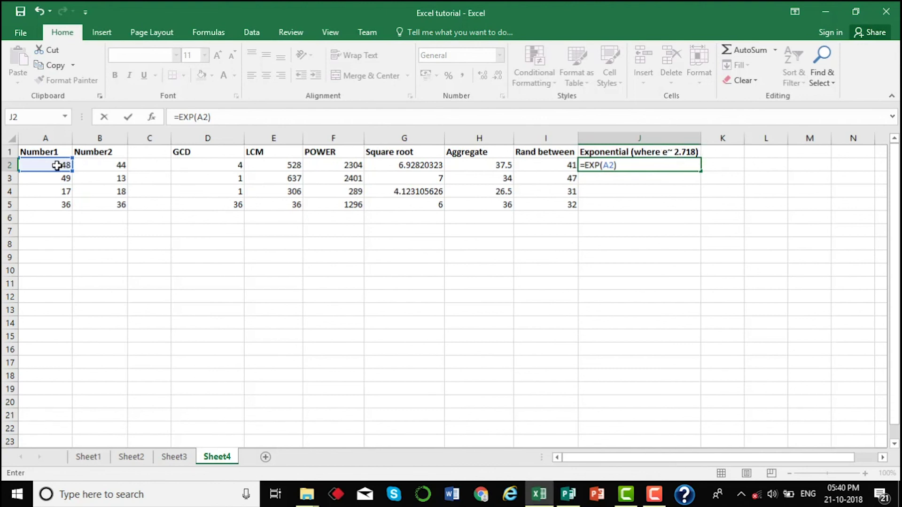
key(Return)
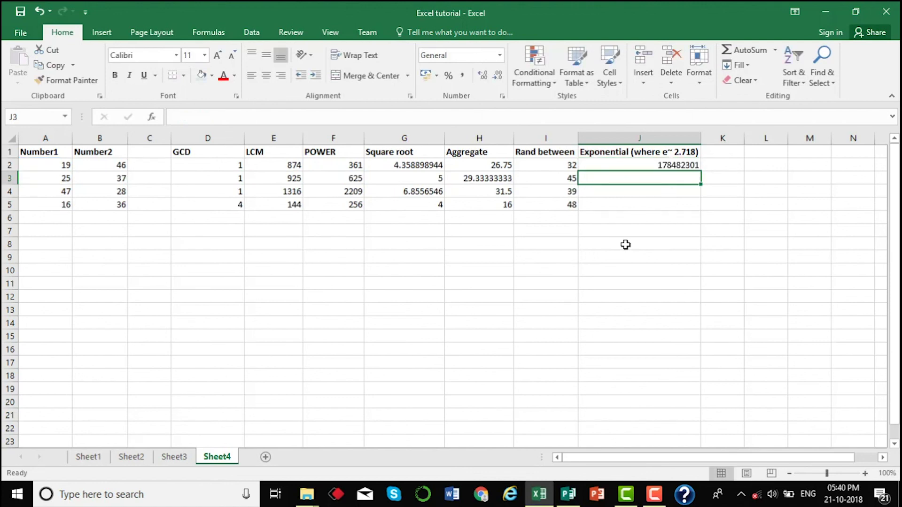
Fill the EXP formula from J2 down to J5 and check the formula in J2
click(636, 167)
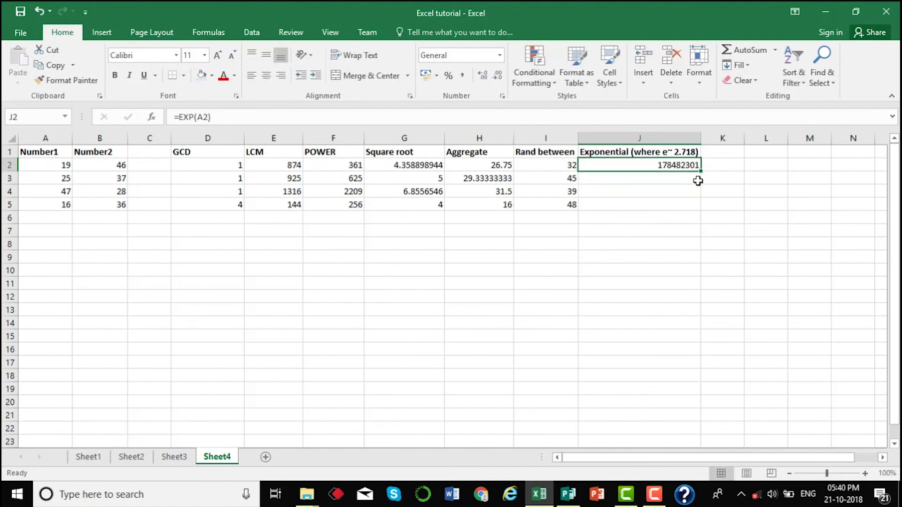
drag(703, 169, 698, 209)
click(645, 165)
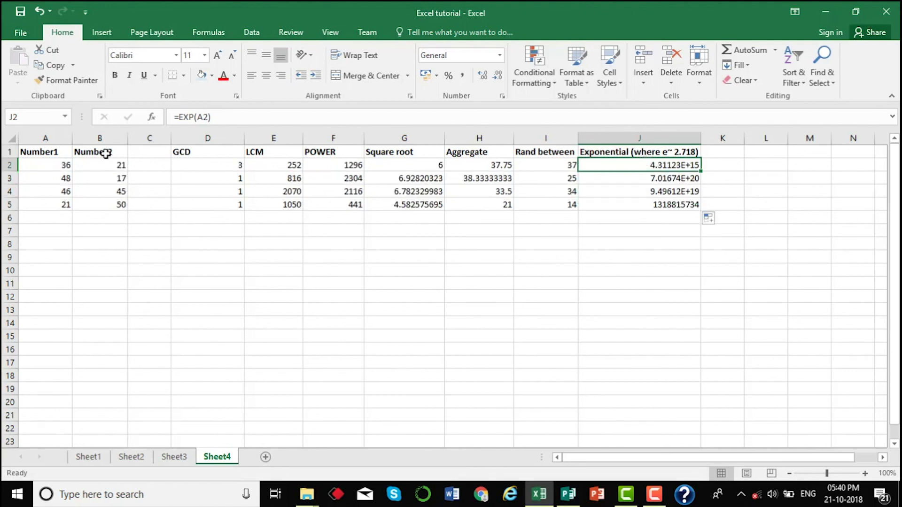
click(736, 193)
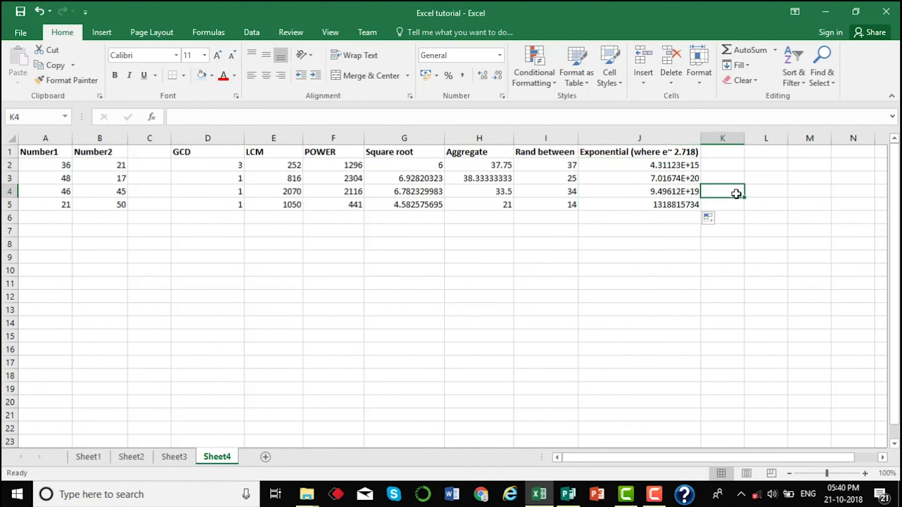